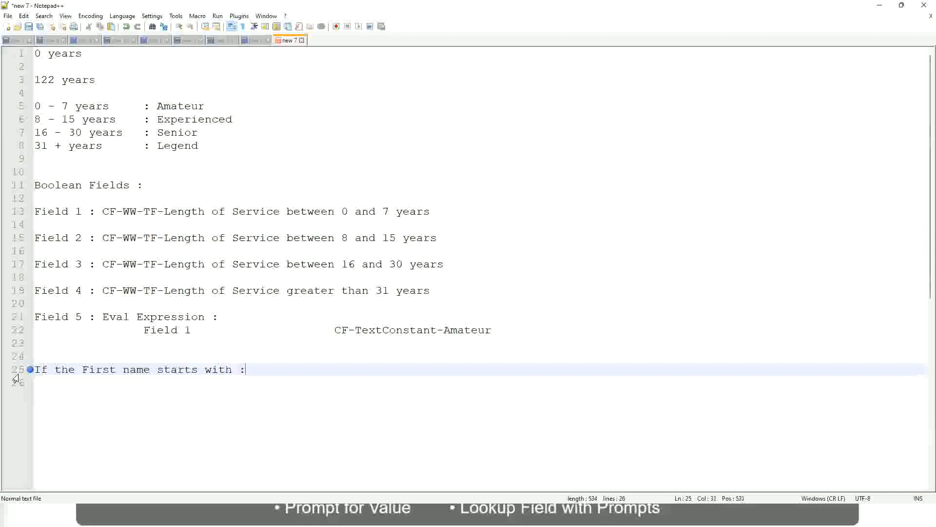
Step: Complete the first-name condition on line 25 with the range "A - G :" and the result text A Listers
type("A ")
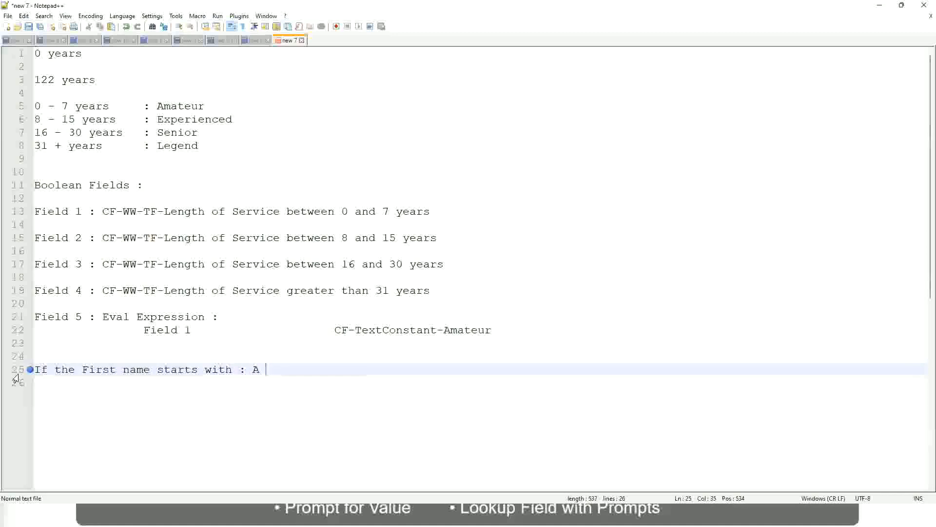
type("- G")
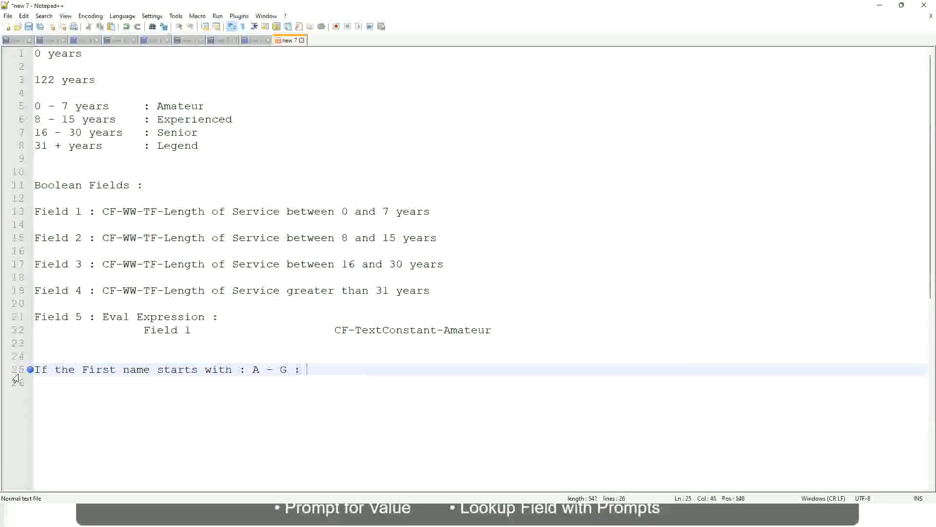
type(":\t\t\tA 1I")
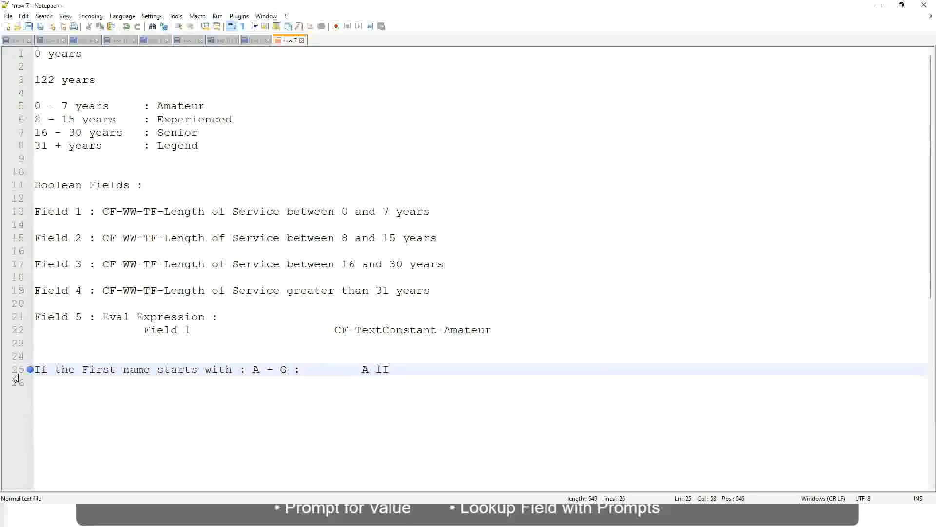
key("BackSpace")
key("BackSpace")
type("Listers")
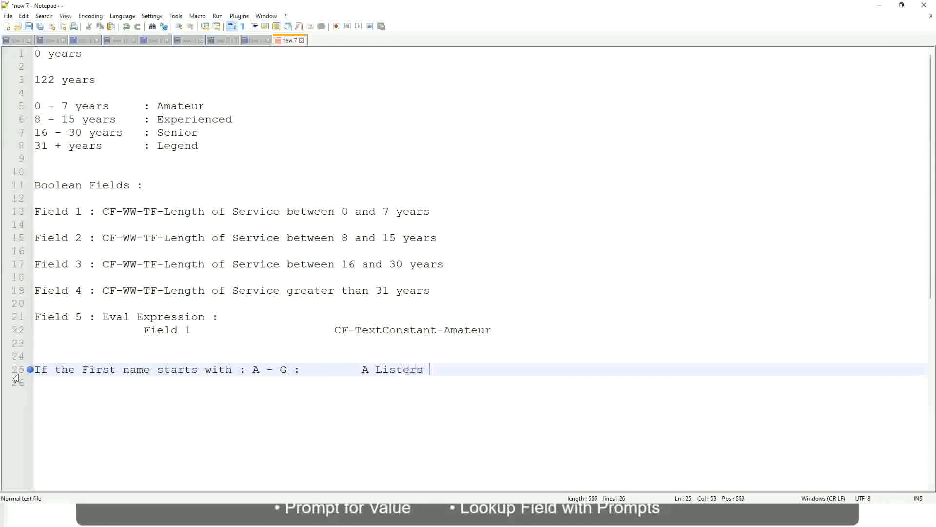
key("BackSpace")
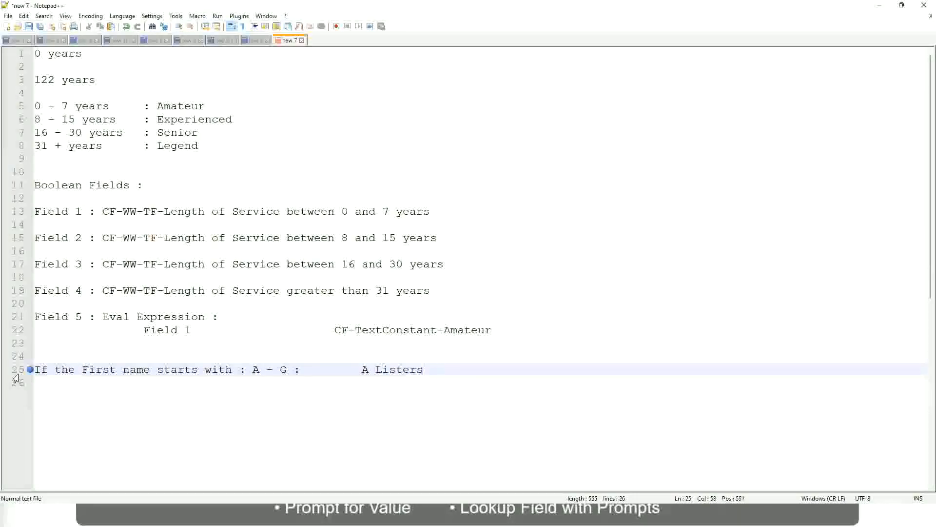
Step: Enclose the result text A Listers in double quotation marks
key("ctrl+Left")
key("ctrl+Left")
type("\"\"")
key("Right")
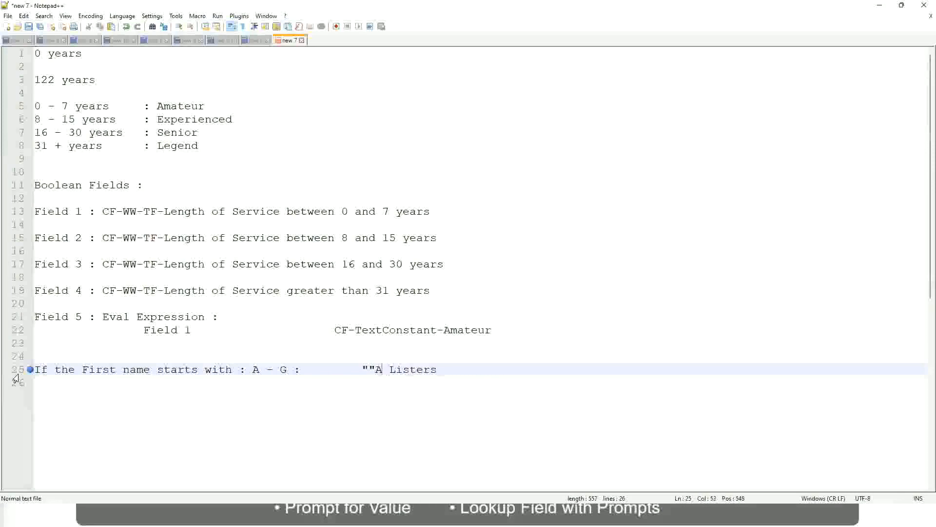
key("Left")
key("BackSpace")
key("Right")
key("Right")
key("Right")
key("Right")
key("Right")
key("Right")
key("Right")
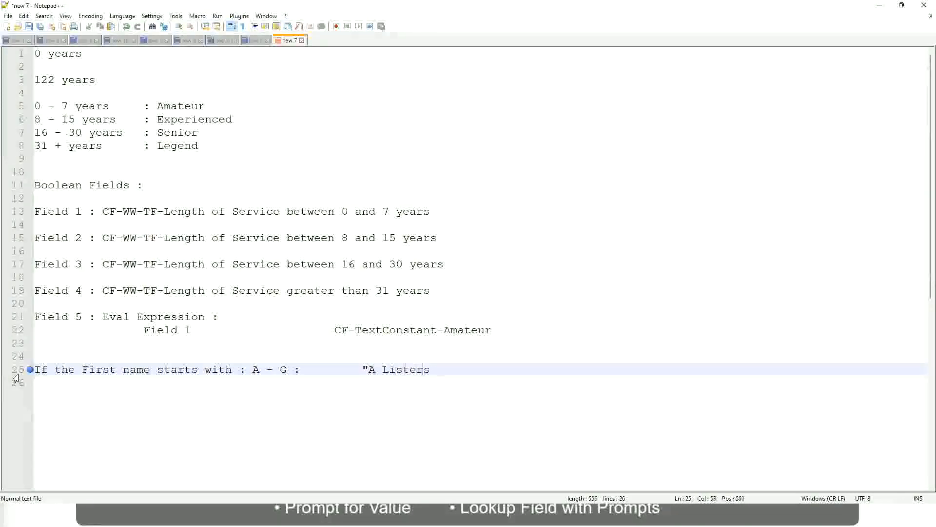
key("End")
key("Return")
type("\"")
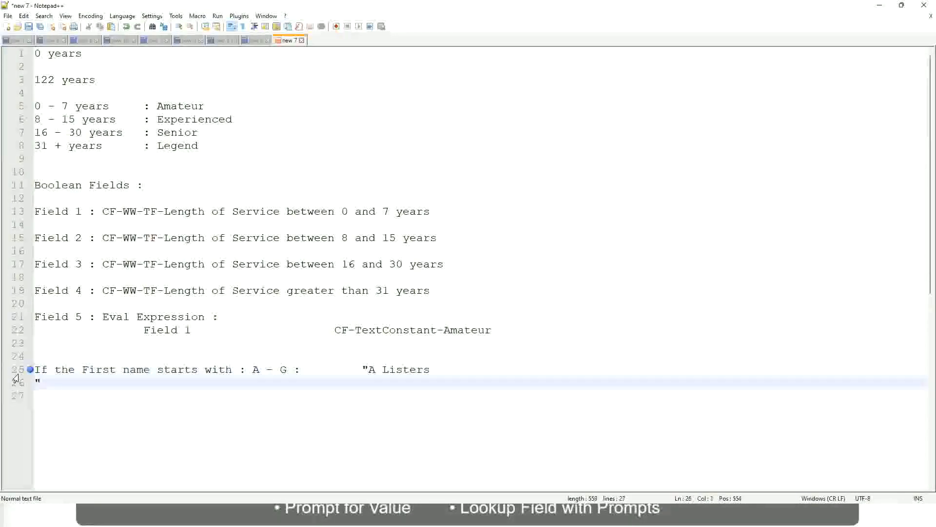
key("BackSpace")
key("BackSpace")
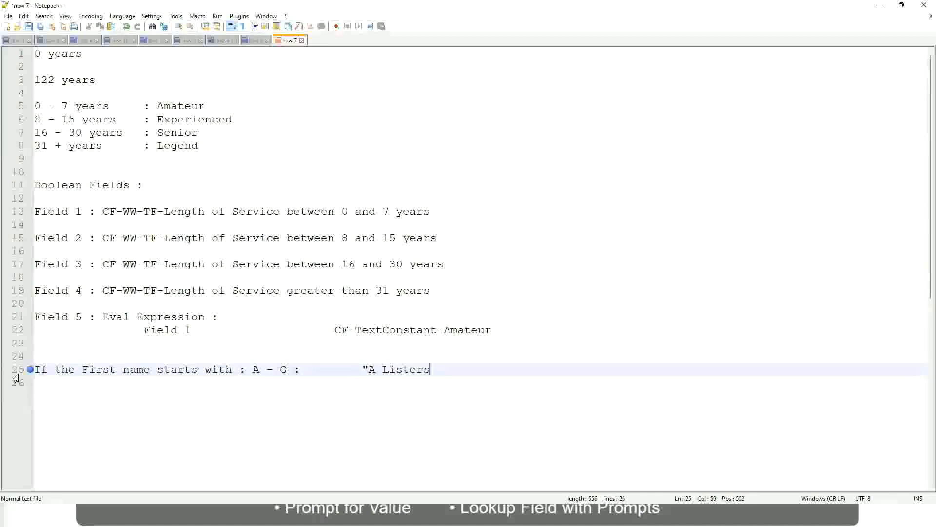
type("\"")
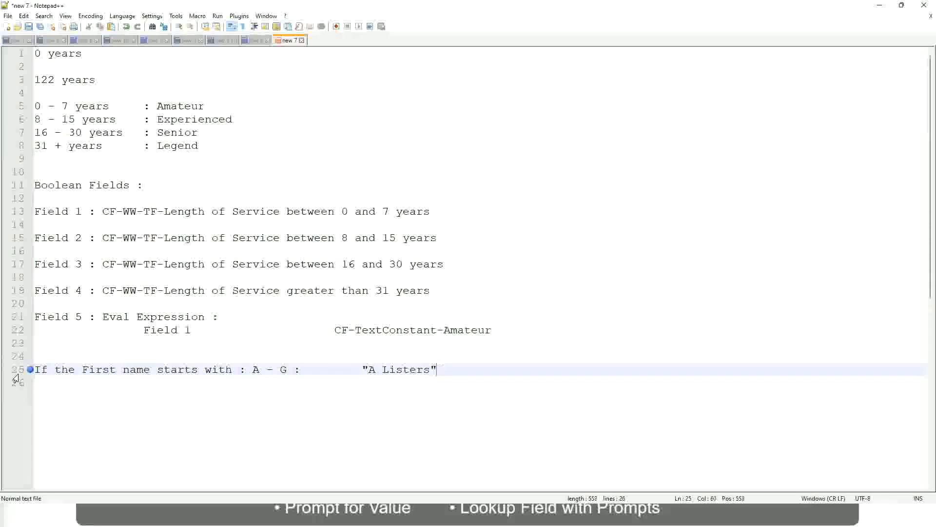
Step: Add a line below for the range "H - P" with a colon and the result "His Majesty", aligned with the line above
key("Return")
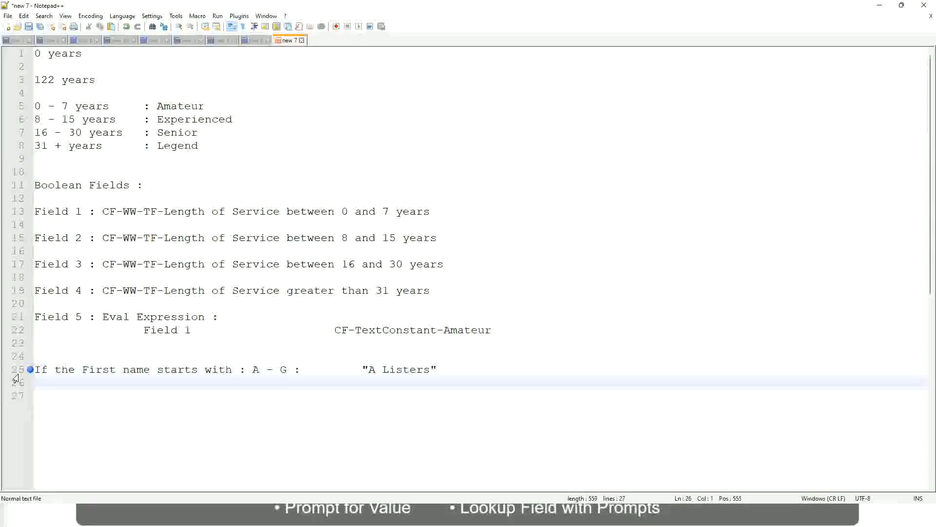
type("B -")
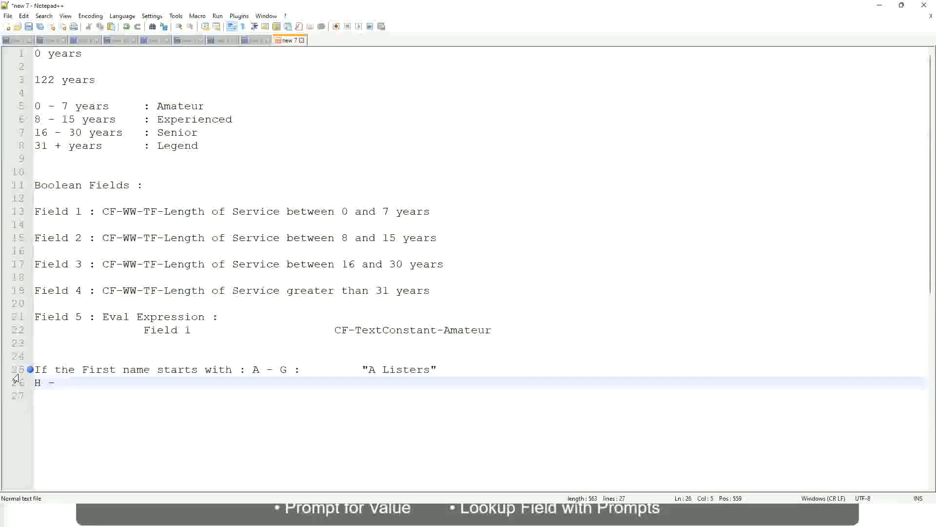
type("P")
key("Tab")
key("Tab")
key("Tab")
key("Tab")
key("Tab")
key("Tab")
key("Tab")
key("Tab")
key("Tab")
key("Tab")
key("Tab")
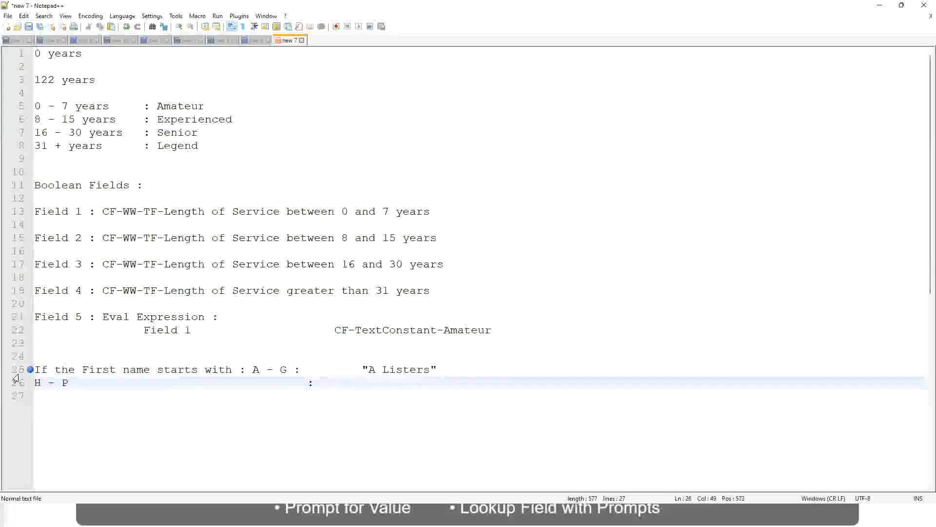
type("\"His Majesty")
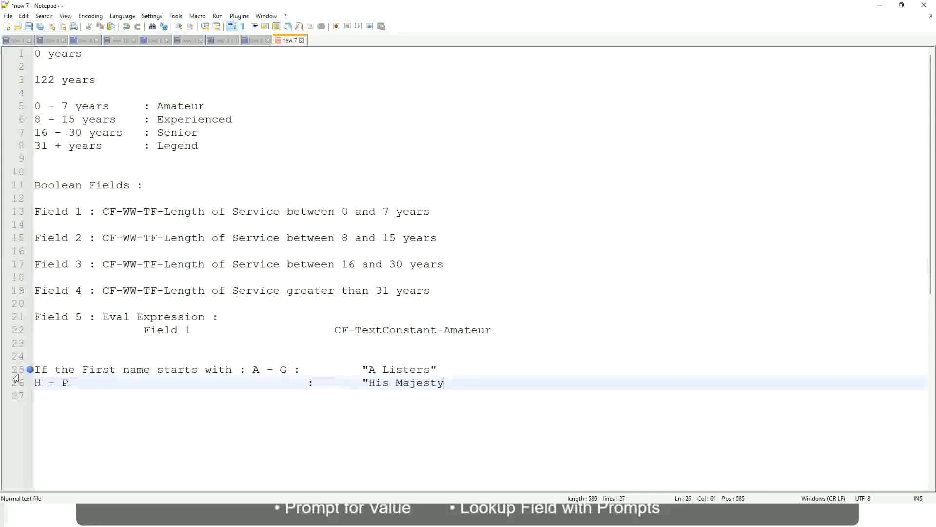
type("\"\"")
key("Delete")
key("Return")
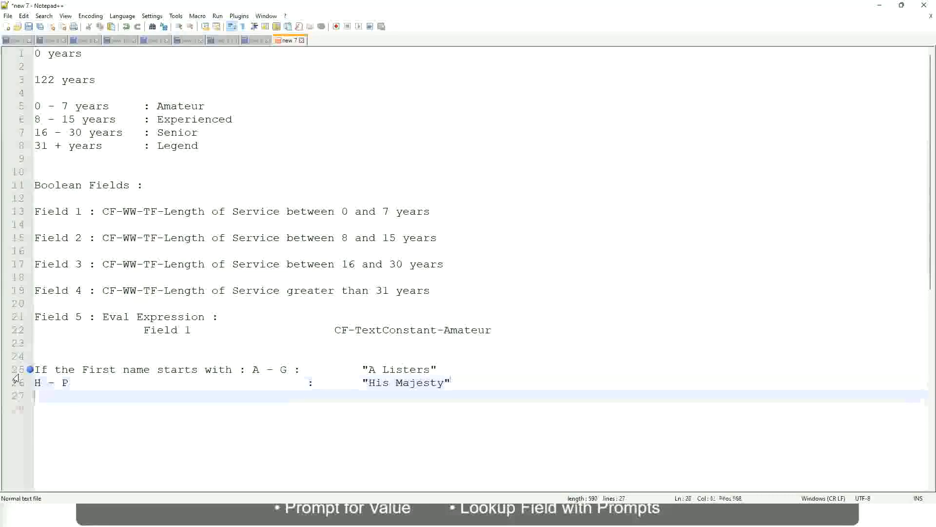
Step: Add a third line for the range "L - Z" with a colon and the result "Lords", aligned with the lines above
type("L")
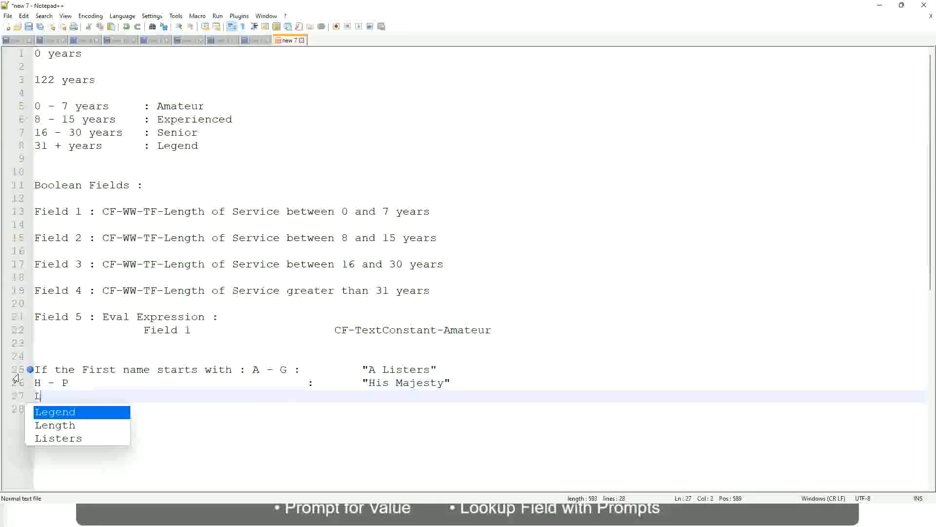
type(" - Z")
key("Tab")
key("Tab")
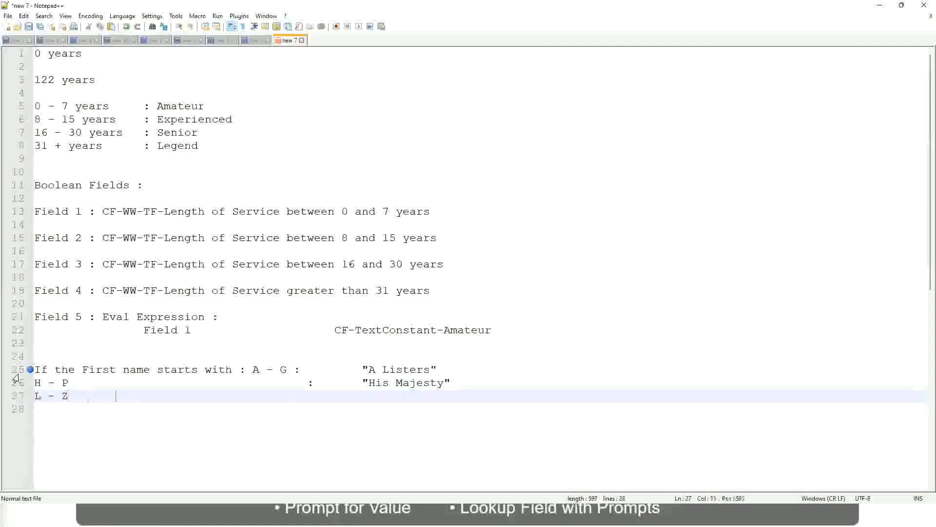
key("Tab")
key("Tab")
key("Tab")
key("Tab")
type(":")
key("Tab")
key("Tab")
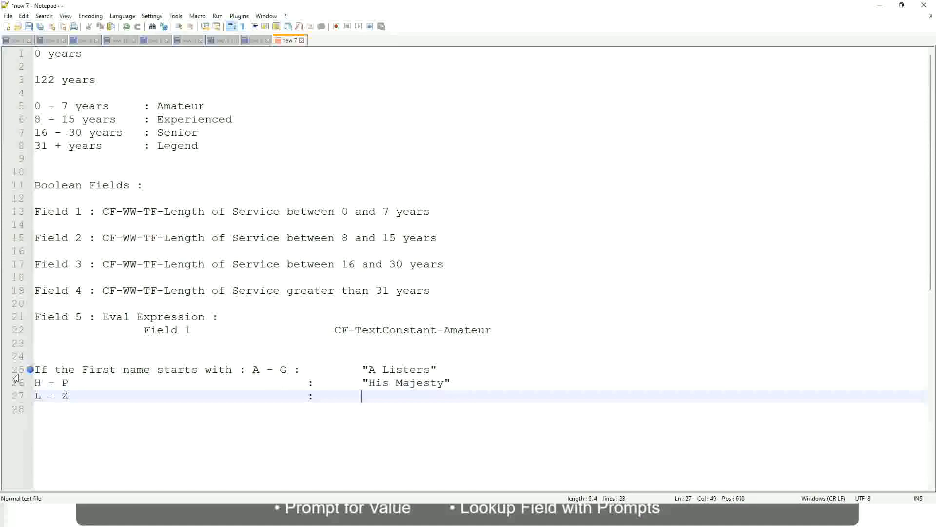
type("\"Lords")
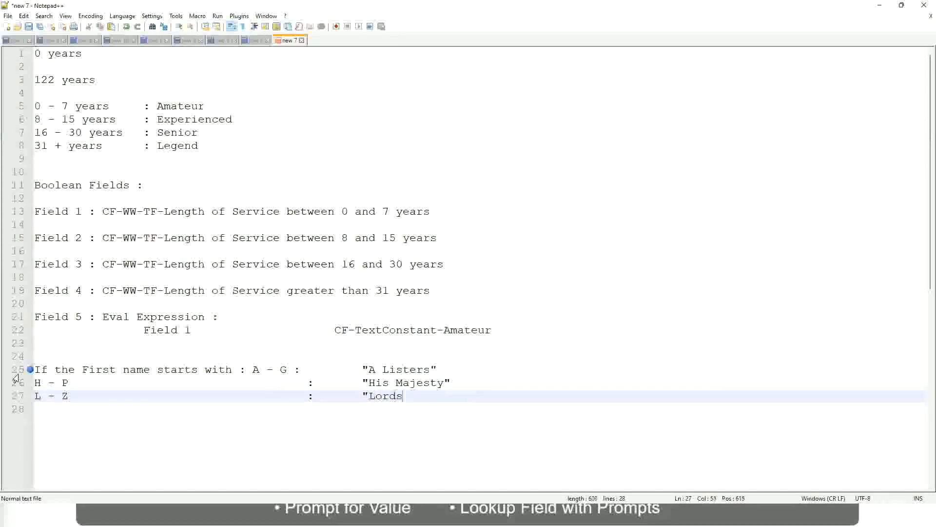
type("\"")
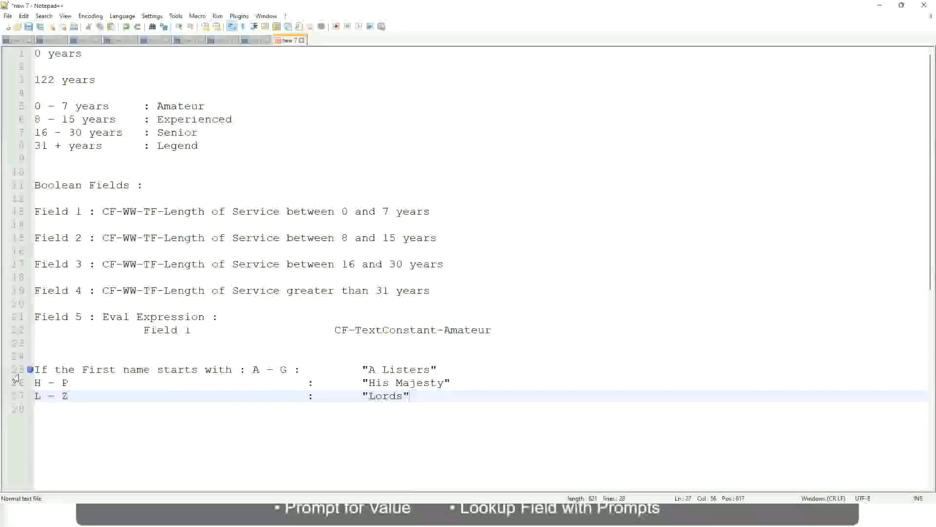
Step: Replace the three first-name condition lines with the single word "If"
left_click(418, 396)
left_click_drag(407, 396, 448, 370)
left_click(389, 370)
left_click(423, 383)
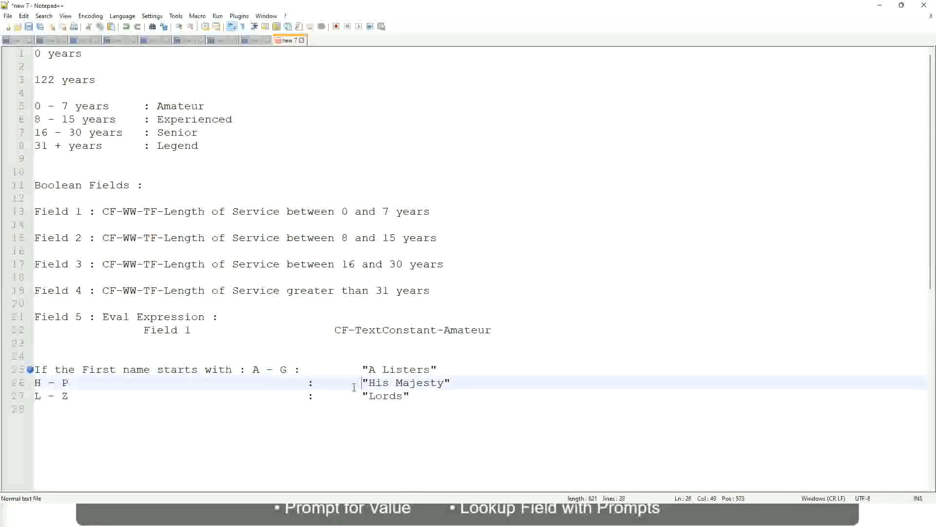
left_click_drag(417, 396, 32, 370)
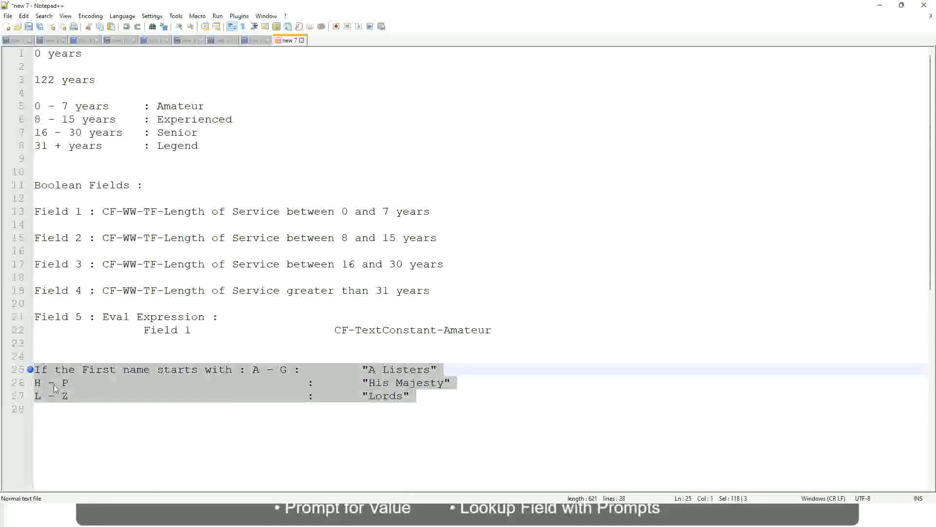
type("If ")
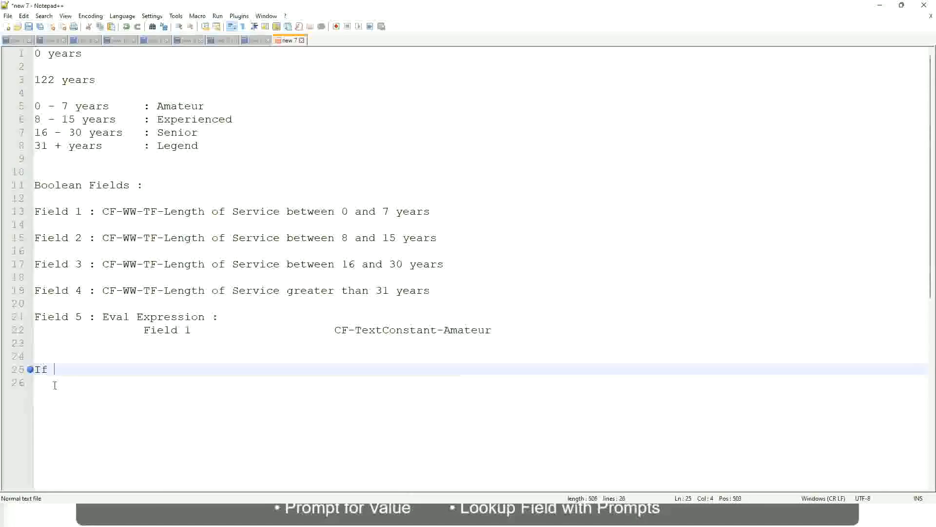
type("Prior E")
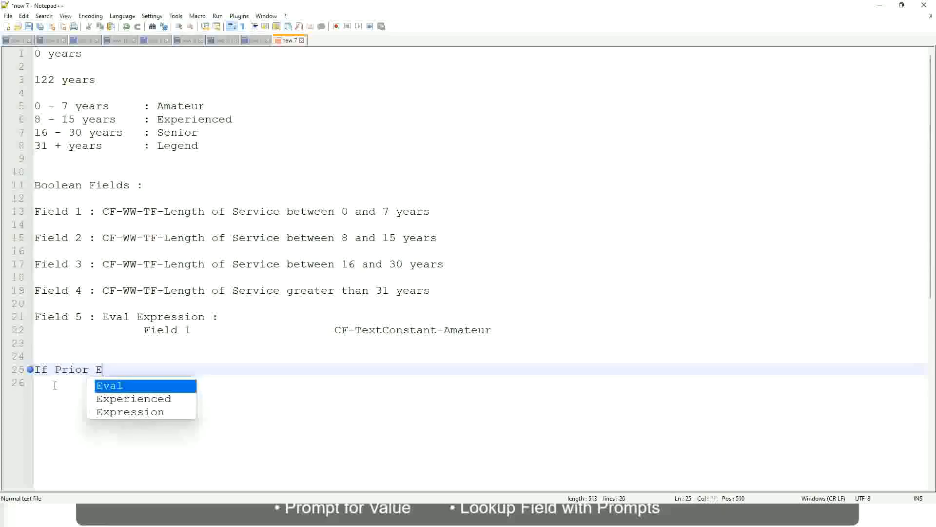
type("xperience")
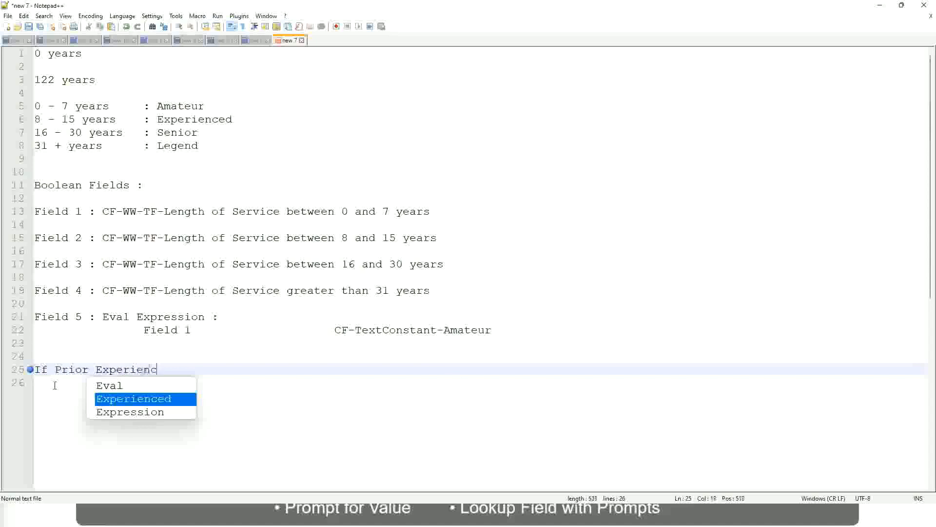
key("BackSpace")
key("BackSpace")
key("BackSpace")
key("BackSpace")
key("BackSpace")
key("BackSpace")
key("BackSpace")
key("BackSpace")
key("BackSpace")
key("BackSpace")
key("BackSpace")
key("BackSpace")
key("BackSpace")
key("BackSpace")
key("BackSpace")
key("BackSpace")
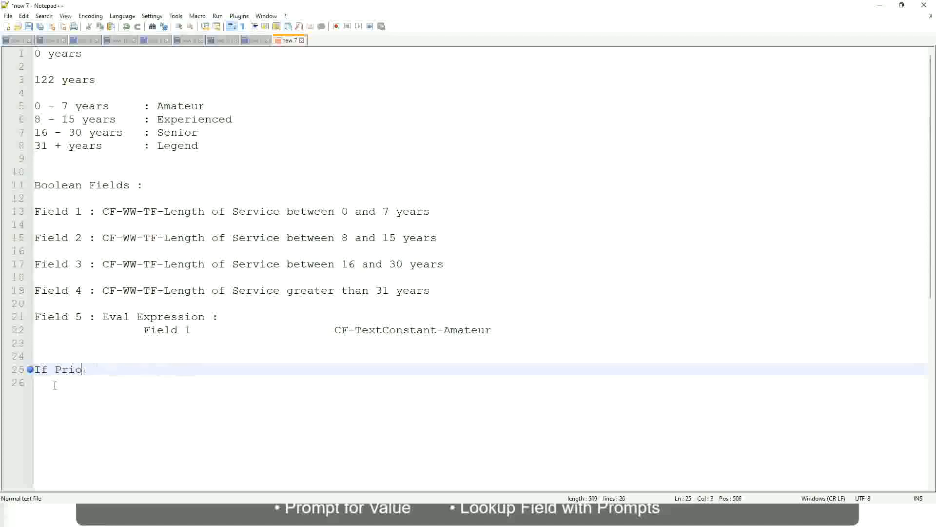
type("Job ")
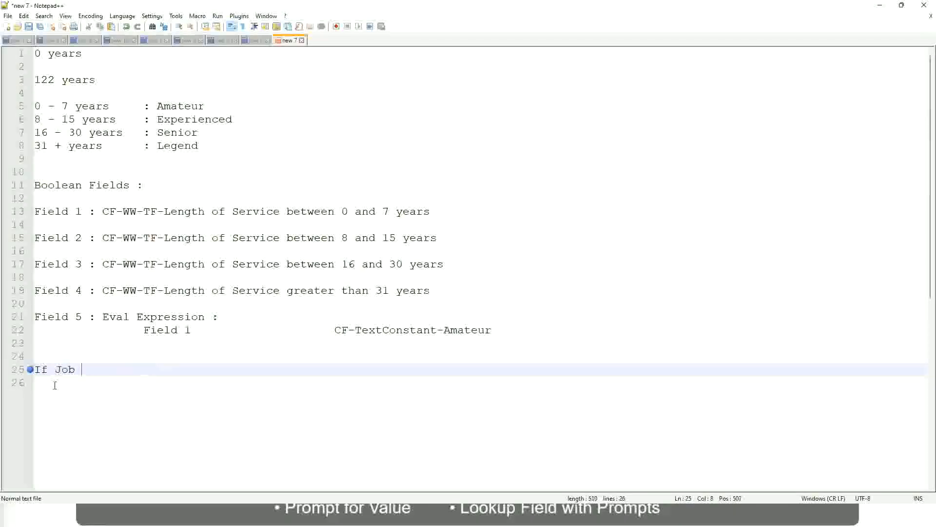
type("Profile is ")
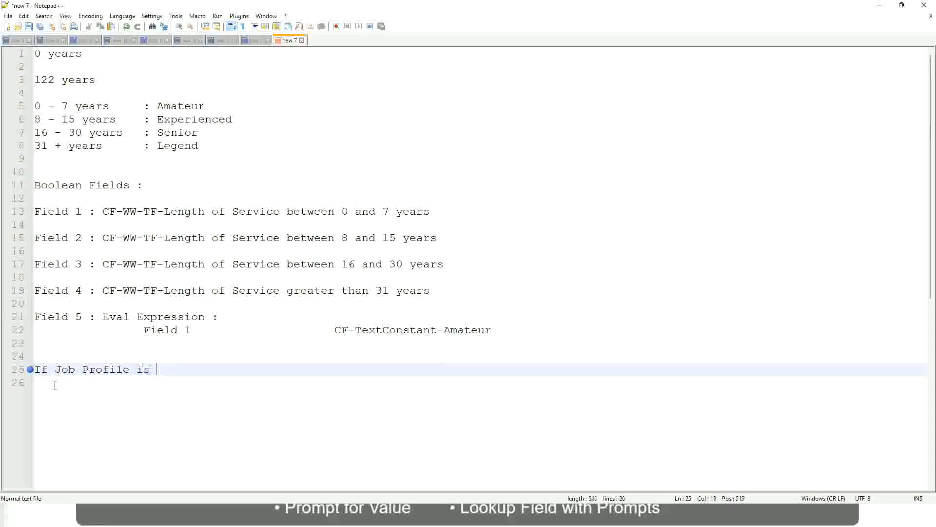
type(": Mana")
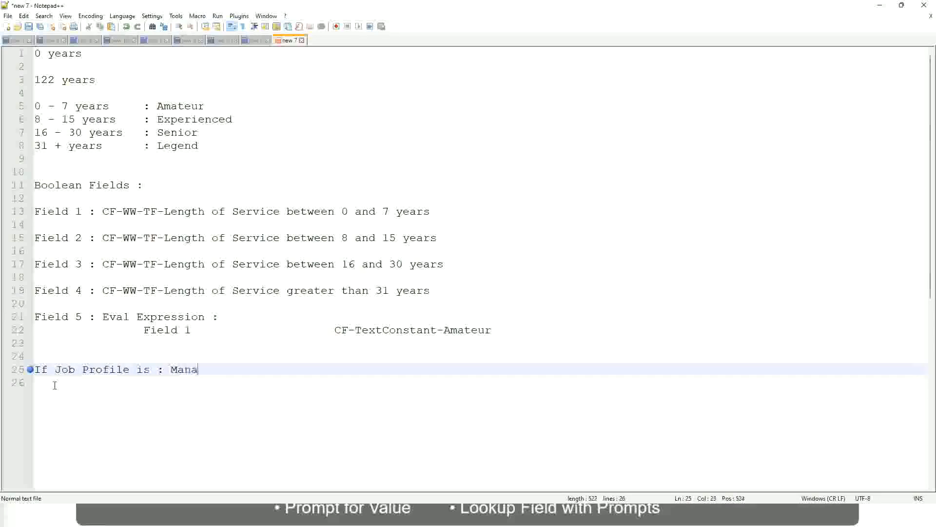
type("ger")
key("BackSpace")
key("BackSpace")
key("BackSpace")
key("BackSpace")
key("BackSpace")
key("BackSpace")
key("BackSpace")
key("BackSpace")
key("BackSpace")
key("BackSpace")
key("BackSpace")
key("BackSpace")
key("BackSpace")
key("BackSpace")
key("BackSpace")
key("BackSpace")
key("BackSpace")
key("BackSpace")
key("BackSpace")
key("BackSpace")
key("BackSpace")
Step: Continue the condition on line 25 with "Management Level is Manager or Above"
type("Manage")
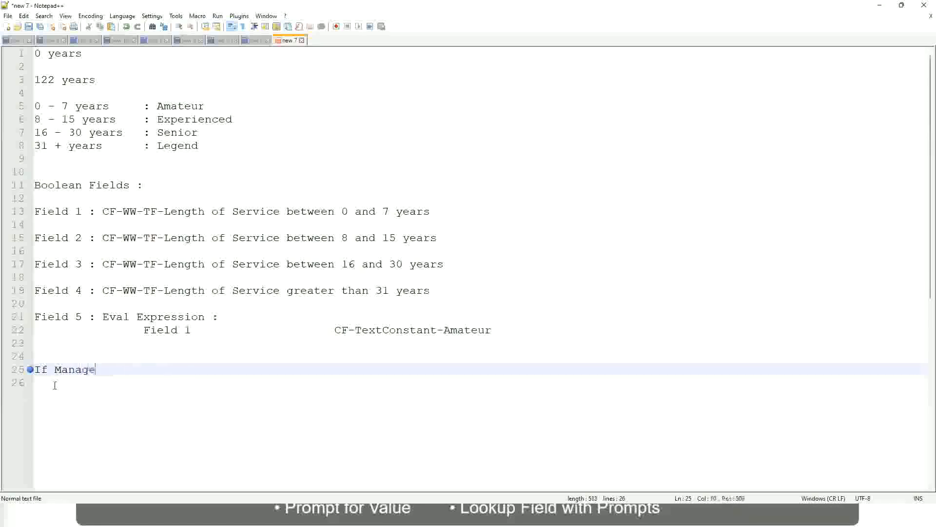
type("ment Level ")
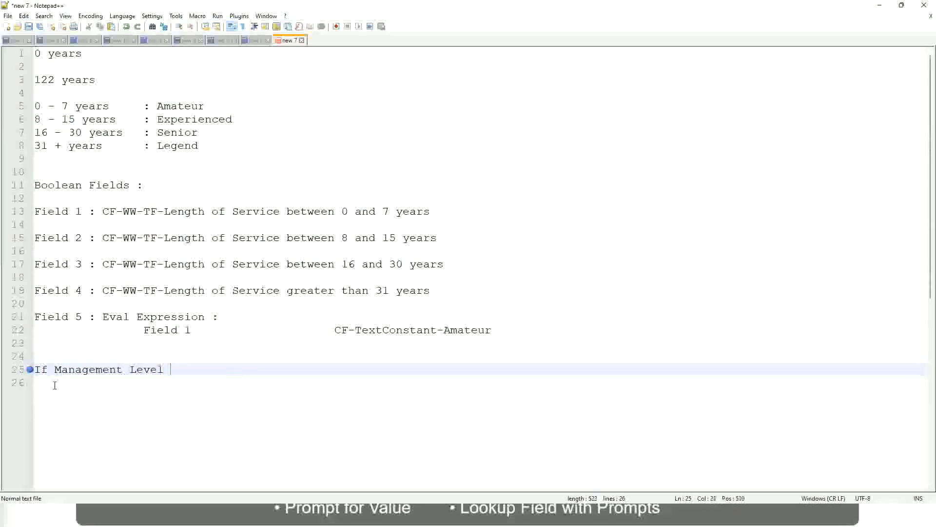
type("is Manager or Above")
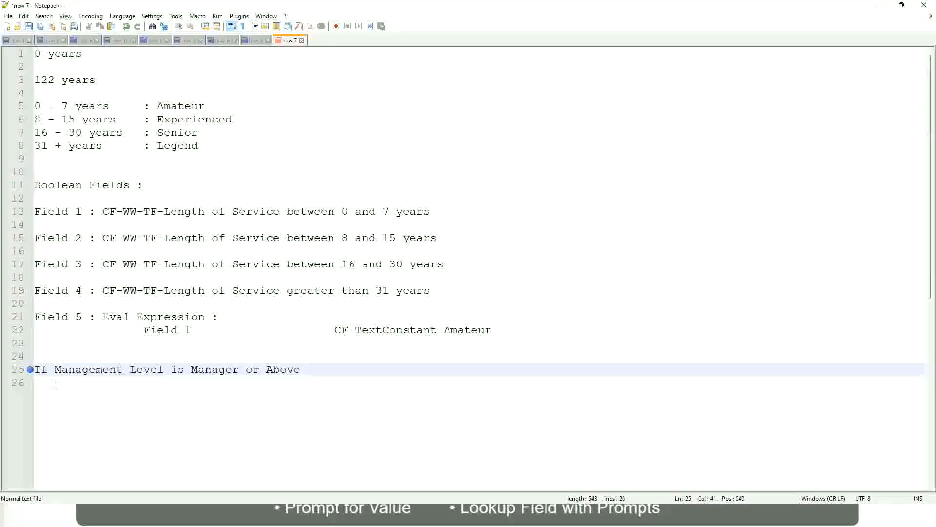
Step: Add the result "Proposed Allowance Plan : Car Allowance" after the condition on line 25, spaced well apart from it
key("Tab")
key("Tab")
key("Tab")
key("Tab")
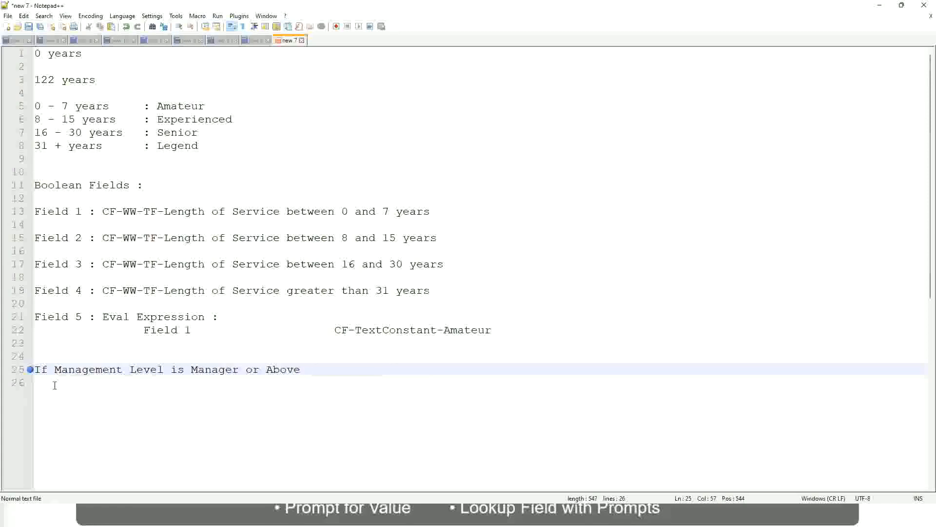
key("Tab")
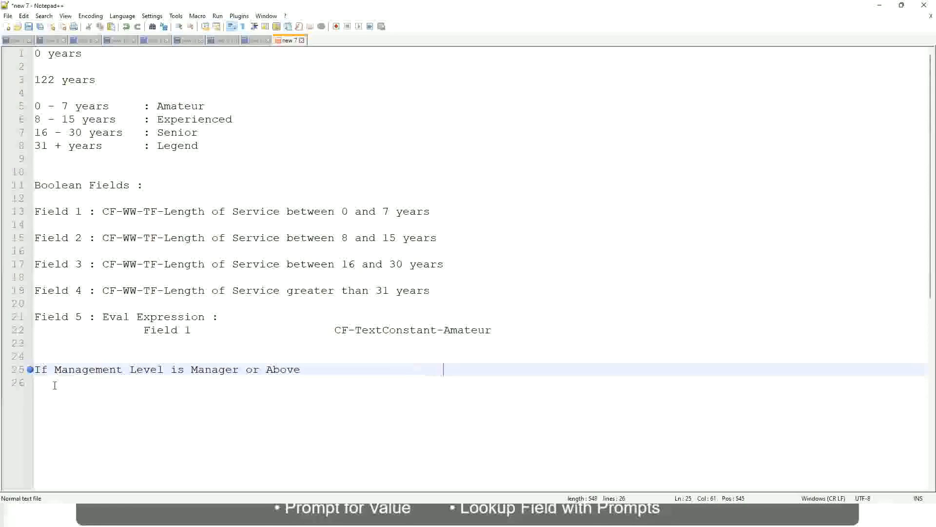
type("Proposed")
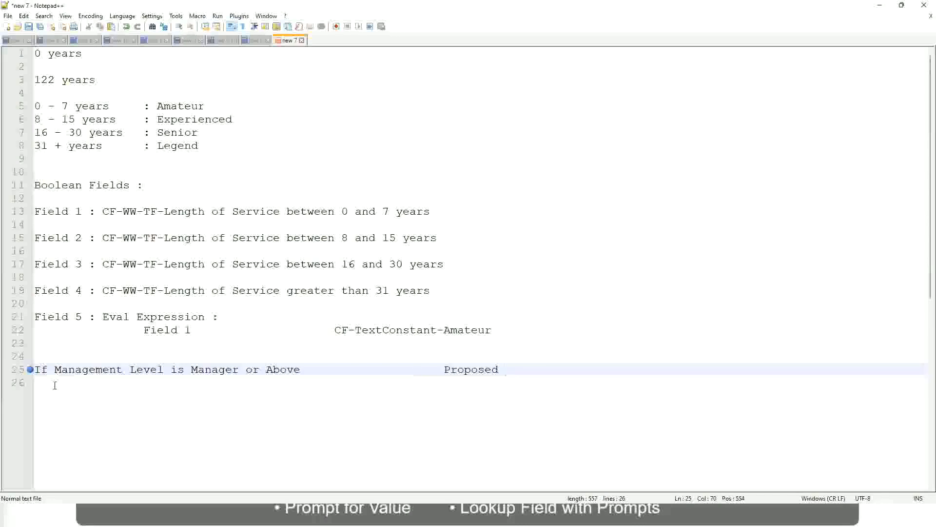
type("Allowance Plan")
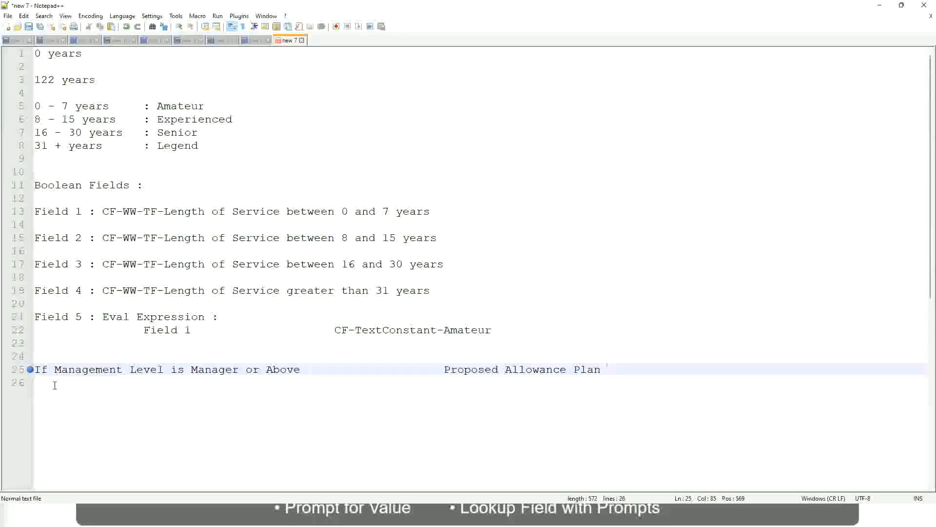
type(": ")
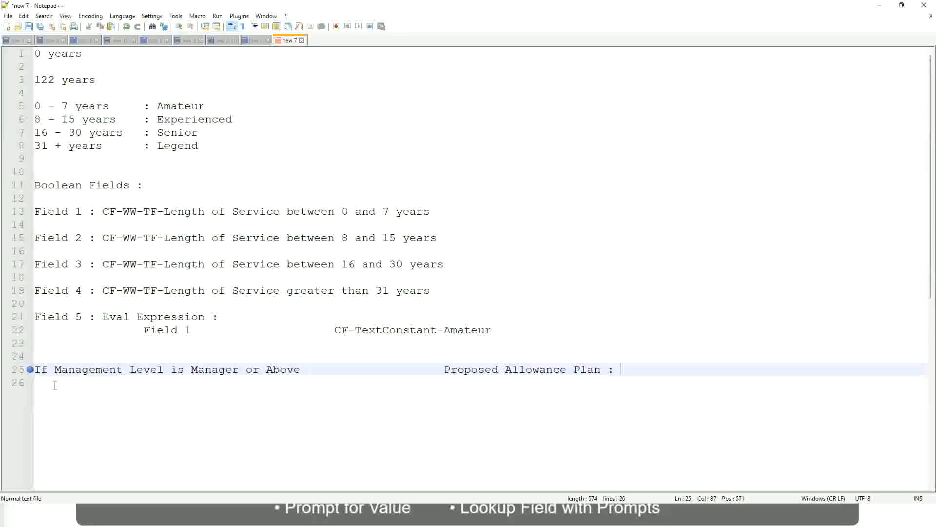
type("Car Allowance")
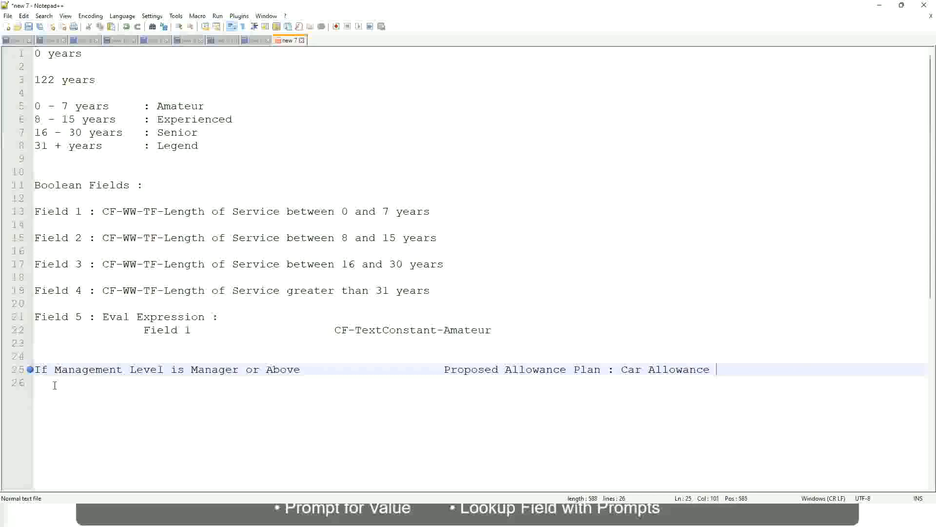
Step: Start line 26 with "If Management Level is" and remove "or Above" from the condition on line 25
key("Return")
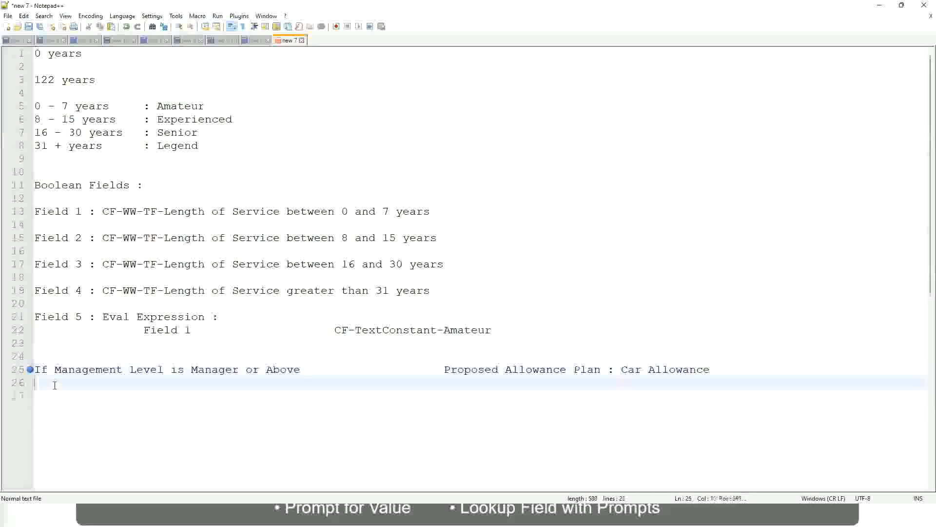
type("If Management Level is")
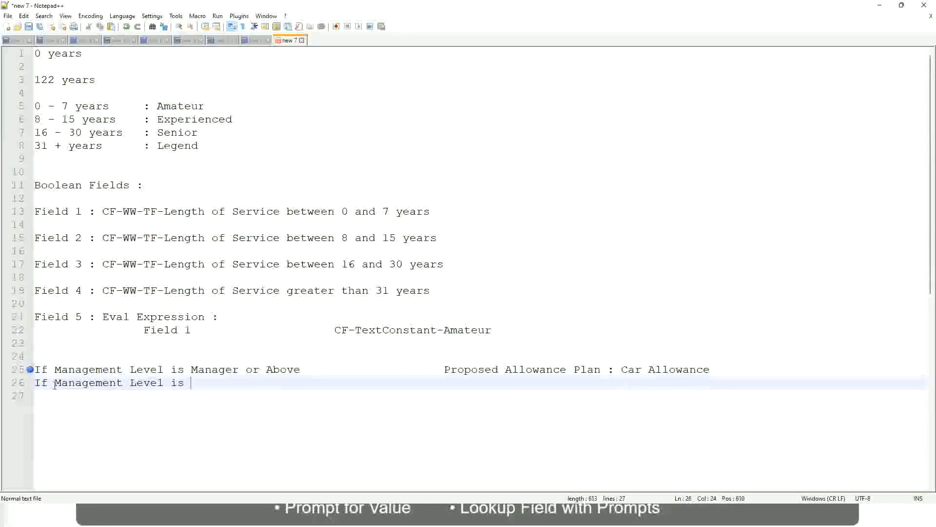
key("Up")
key("Right")
key("Right")
key("Right")
key("Right")
key("Right")
key("Right")
key("Right")
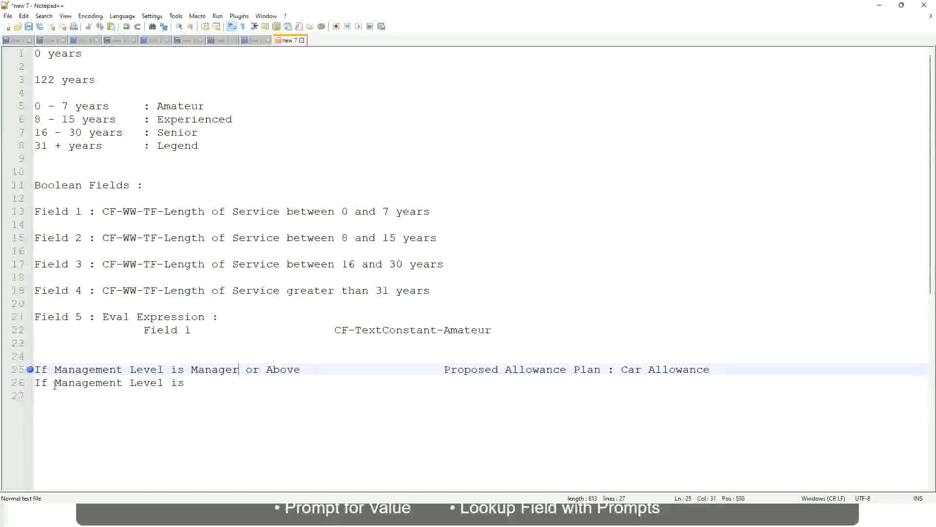
key("shift+Right")
key("shift+Right")
key("shift+Right")
key("shift+Right")
key("shift+Right")
key("shift+Right")
key("shift+Right")
key("shift+Right")
key("shift+Right")
key("Delete")
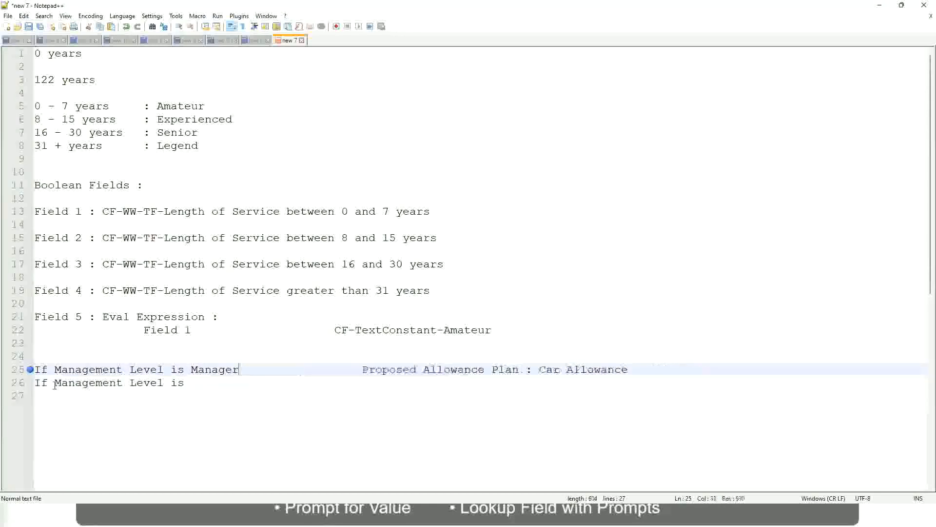
Step: Complete the condition on line 26 with "Director" and add the result "Executive Allowance", aligned with the result above
key("Down")
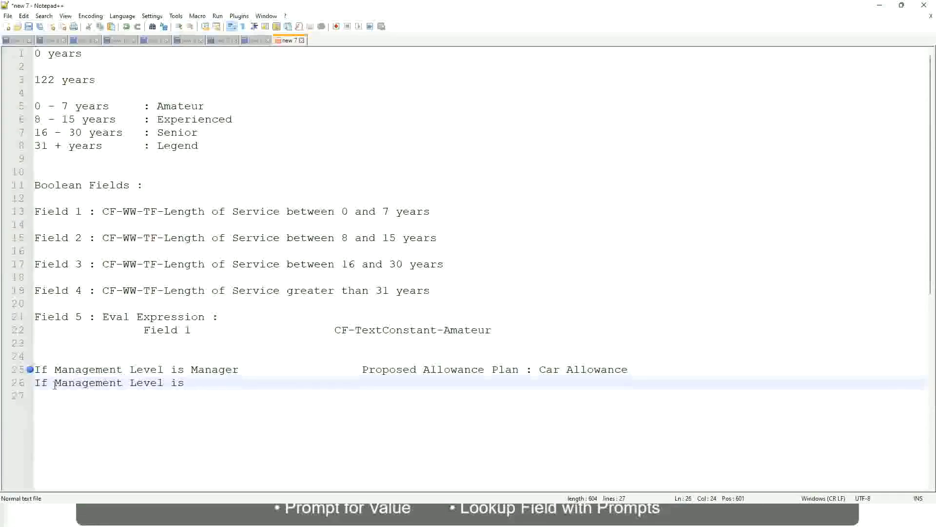
type("Director")
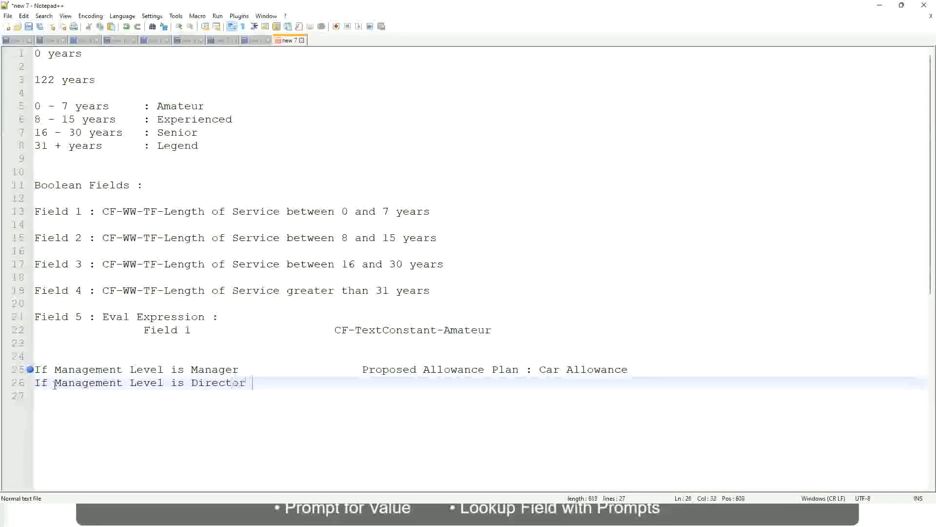
key("Tab")
key("Tab")
key("Tab")
key("Tab")
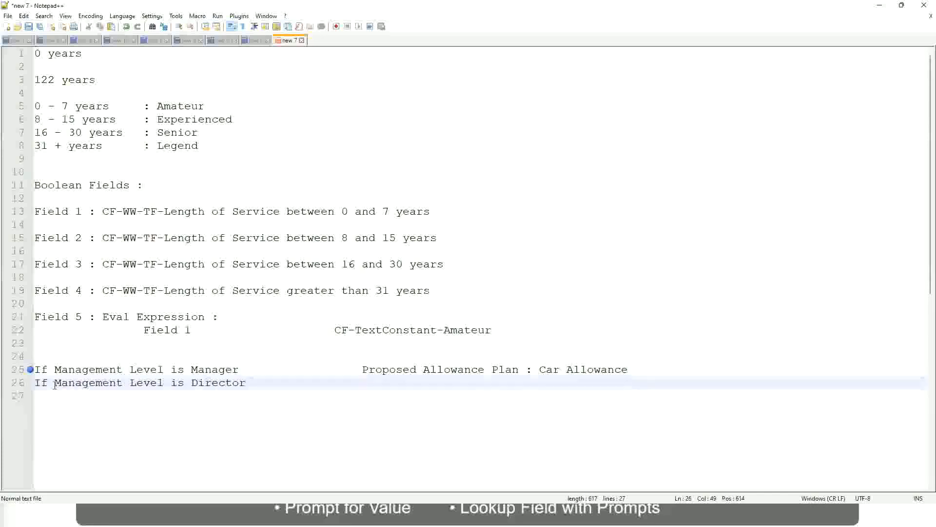
type("Executive ")
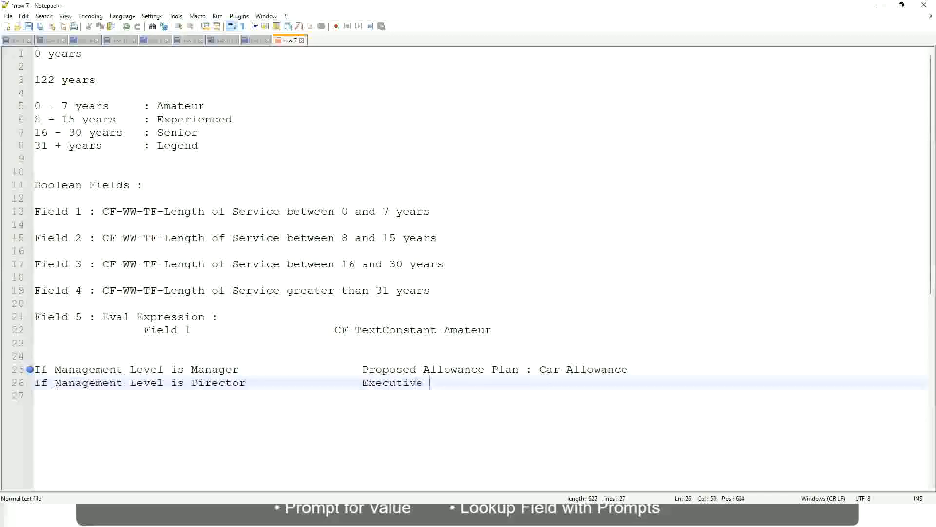
type("Allo")
key("Return")
key("Return")
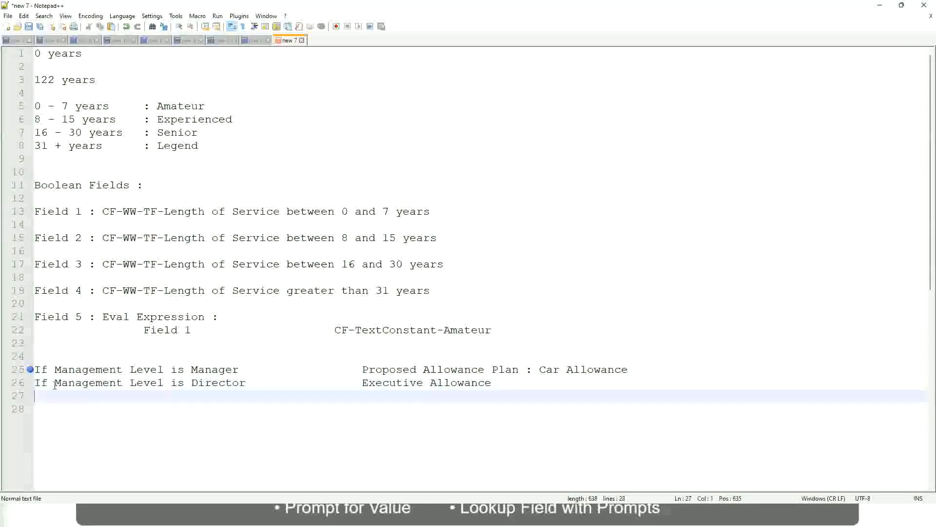
Step: Add a third condition on line 27 reading "If Management Level is CEO"
type("If Management")
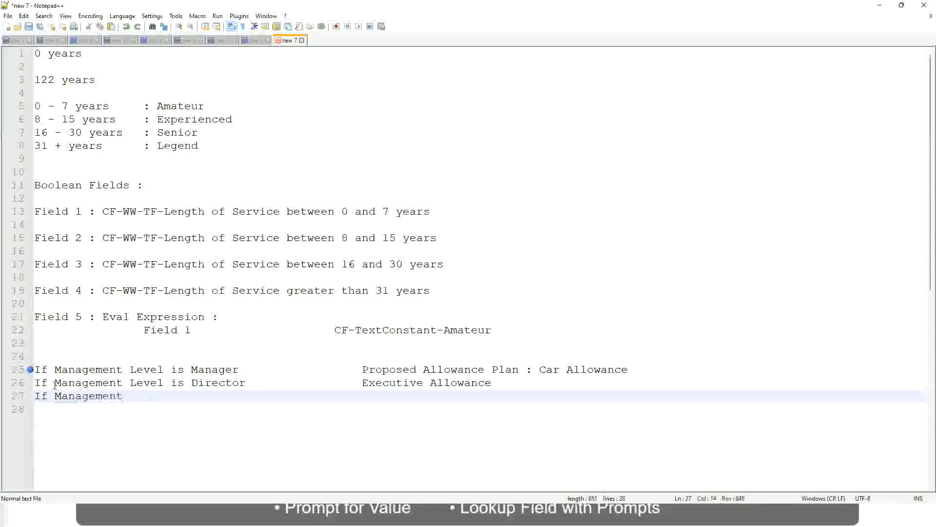
type(" le")
key("BackSpace")
key("BackSpace")
type("le")
key("BackSpace")
key("BackSpace")
type("Le")
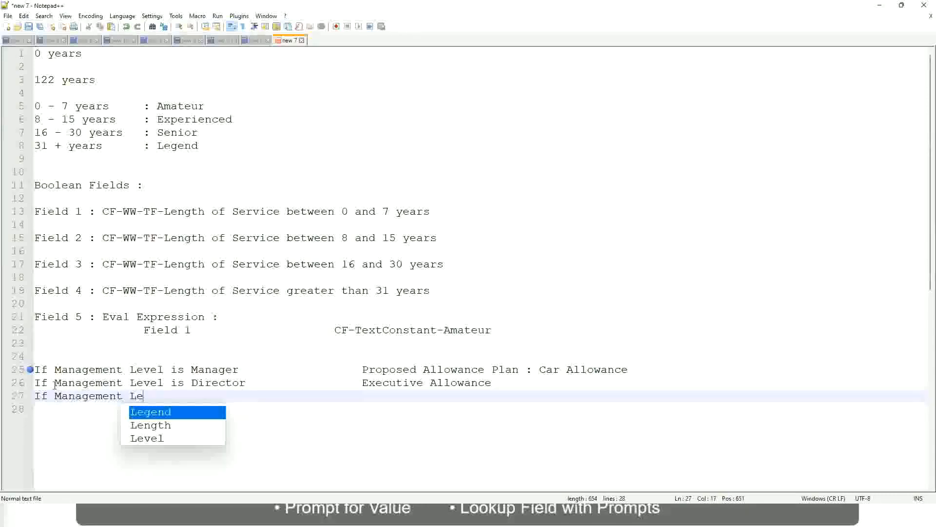
key("Down")
key("Down")
key("Return")
type("is ")
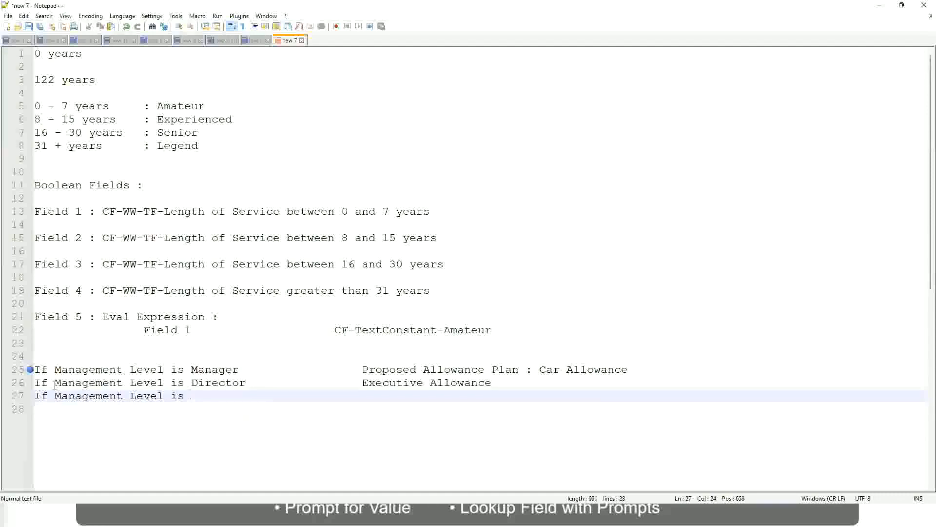
type("CEO")
Step: Give the CEO condition the result "CEO Allowance", aligned with the results above
key("Tab")
key("Tab")
key("Tab")
key("Tab")
type("CEO Allowance")
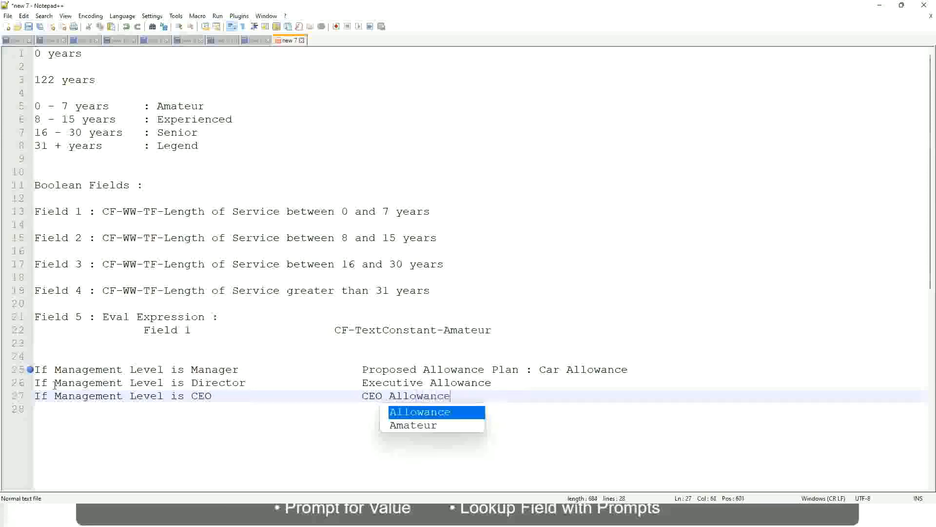
key("Return")
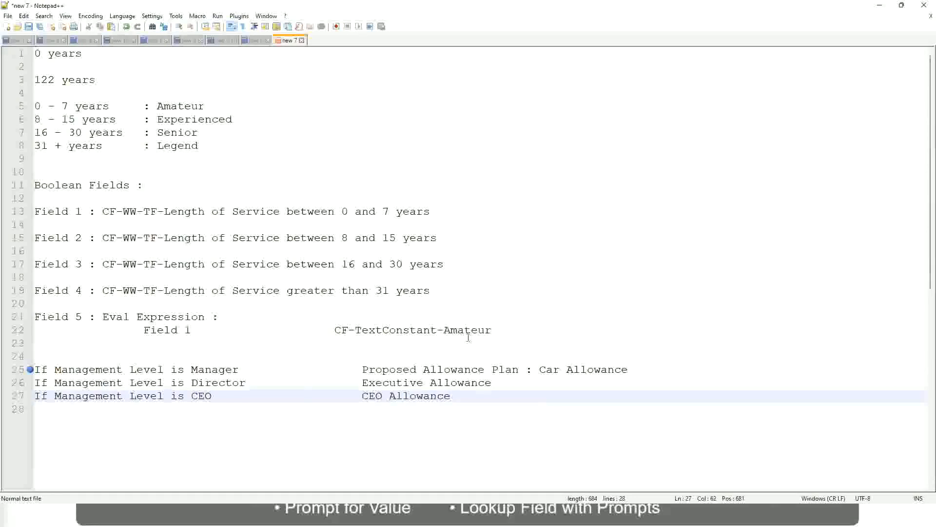
left_click(540, 369)
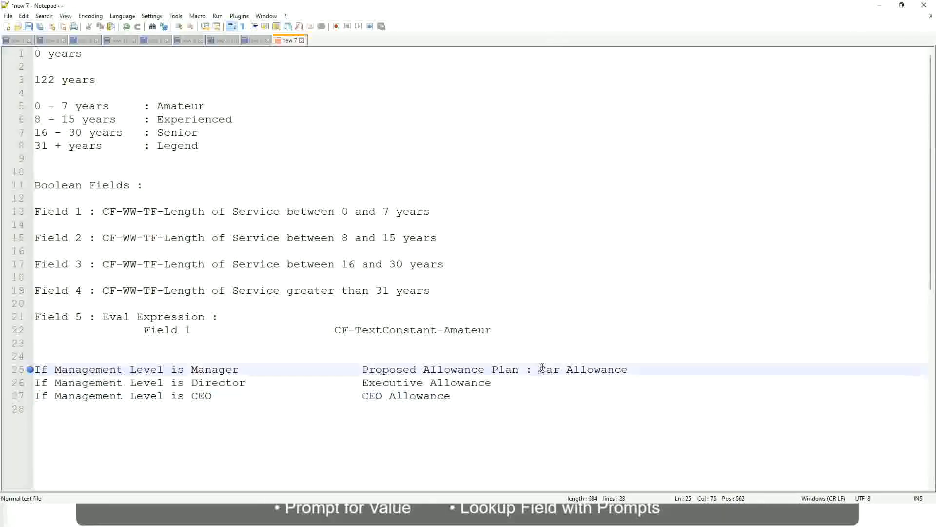
left_click_drag(539, 369, 630, 366)
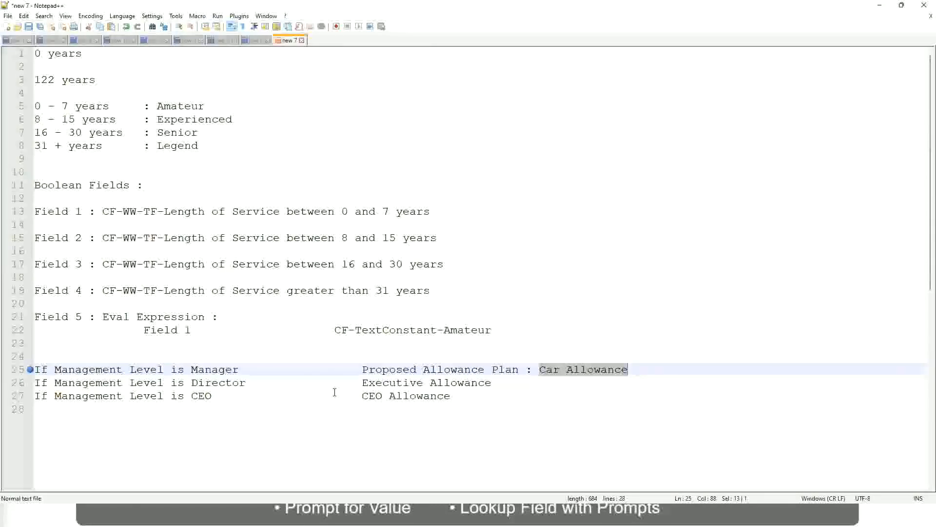
left_click(437, 369)
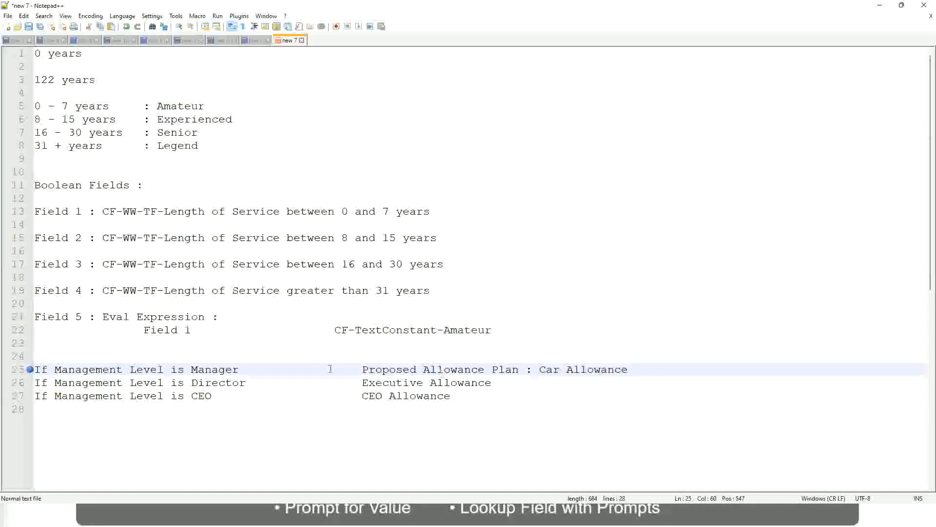
left_click(111, 369)
left_click(191, 369)
Step: Replace the whole result of the Manager condition on line 25 with "First Line Manager"
left_click_drag(364, 370, 642, 365)
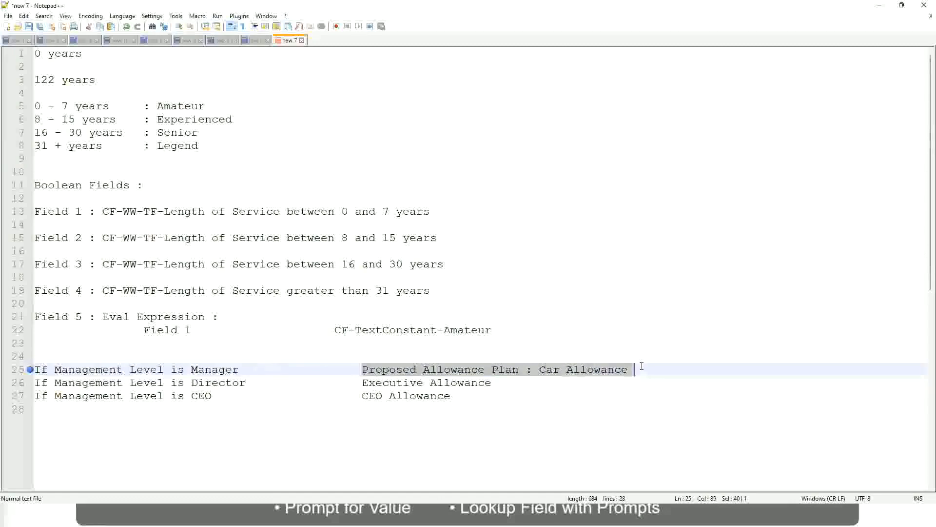
type("Managers")
key("BackSpace")
key("BackSpace")
key("BackSpace")
key("BackSpace")
key("BackSpace")
key("BackSpace")
key("BackSpace")
key("BackSpace")
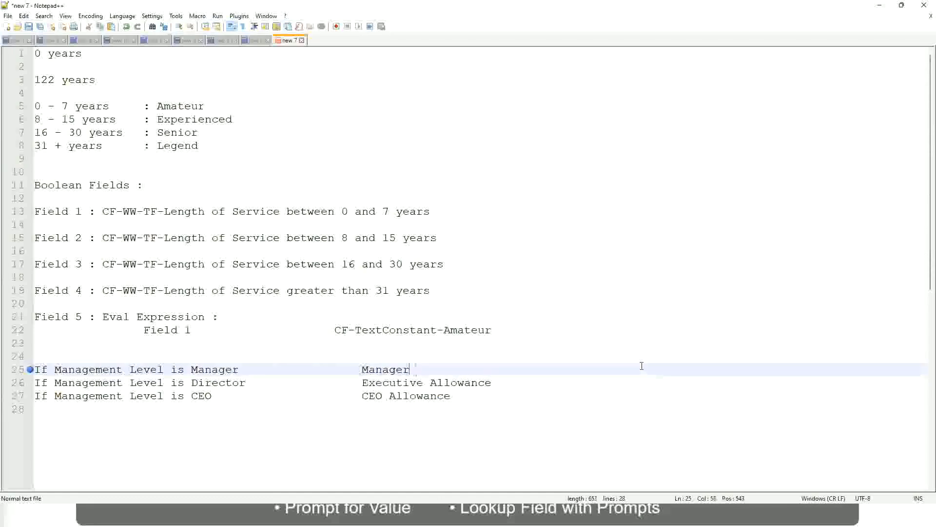
type("Firs")
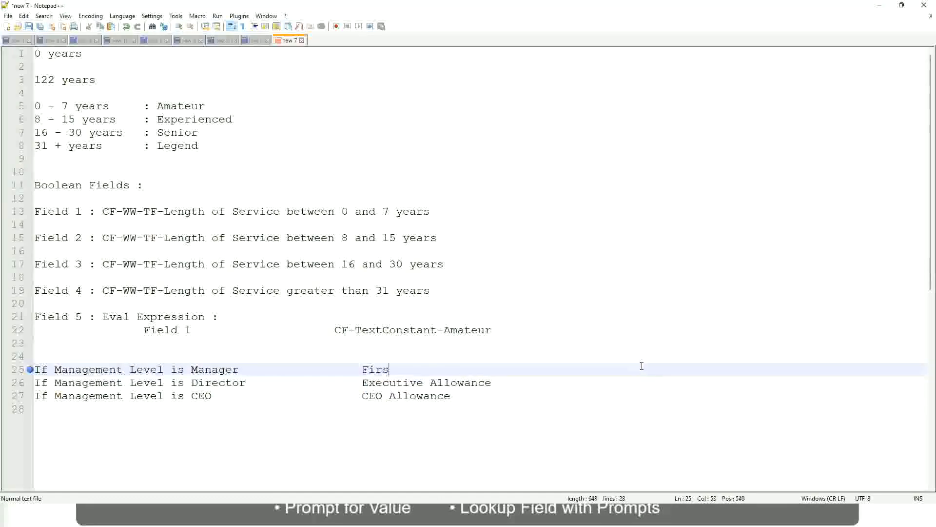
type("t Line Manager")
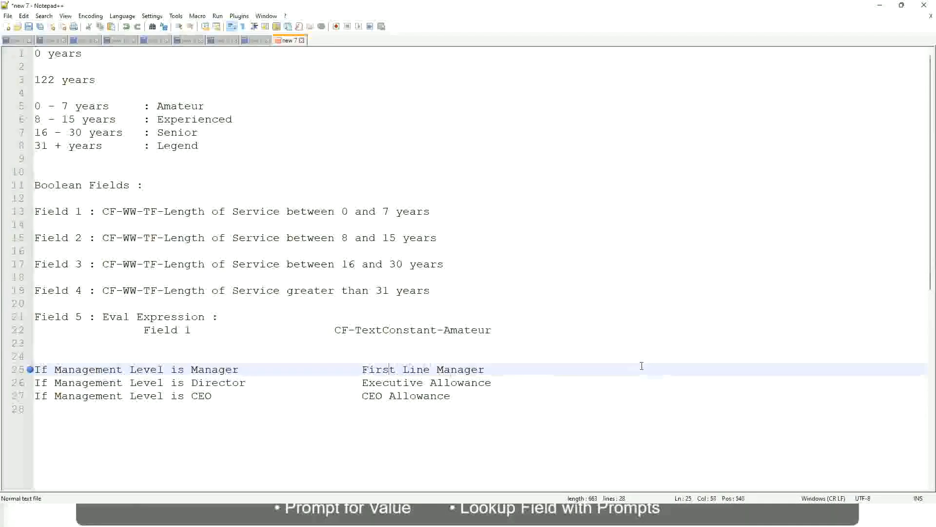
Step: Insert "Name of the" in front of "First Line Manager" on line 25
key("ctrl+Left")
key("ctrl+Left")
key("ctrl+Left")
type("Name of the")
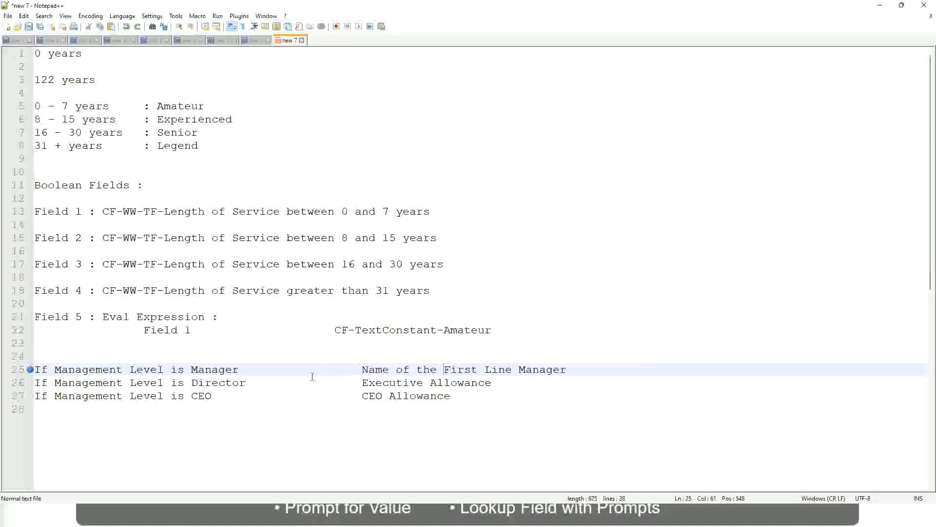
Step: Replace the "Executive Allowance" result of the Director condition with "Name of"
left_click_drag(361, 384, 492, 383)
type("Name ")
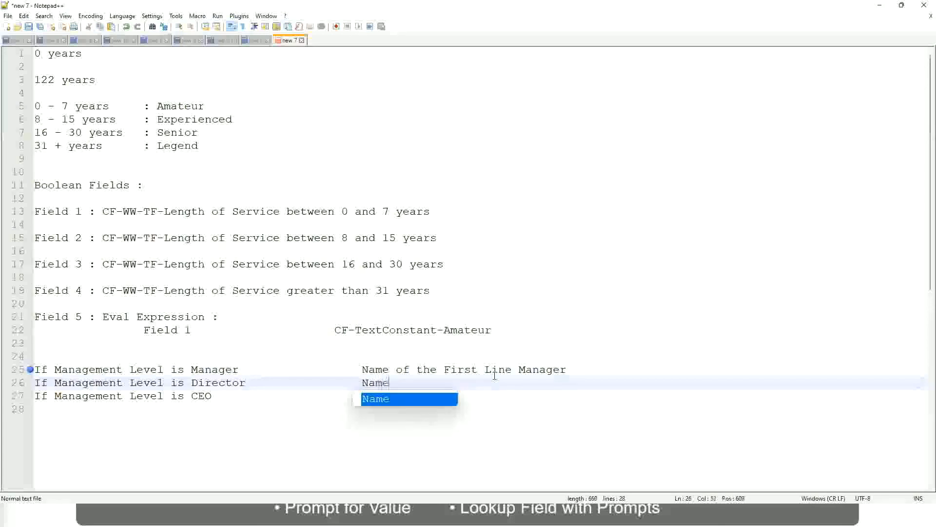
type("of ")
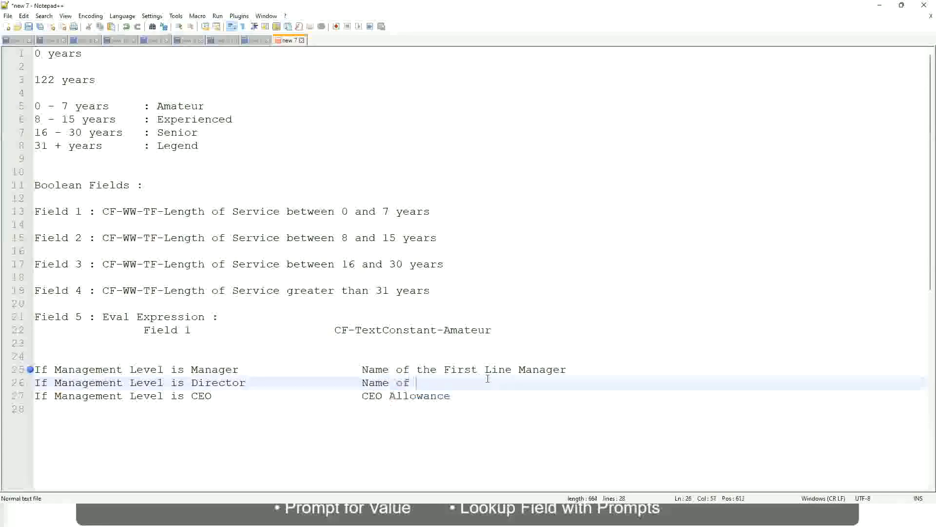
type("the First")
key("BackSpace")
key("BackSpace")
key("BackSpace")
key("BackSpace")
key("BackSpace")
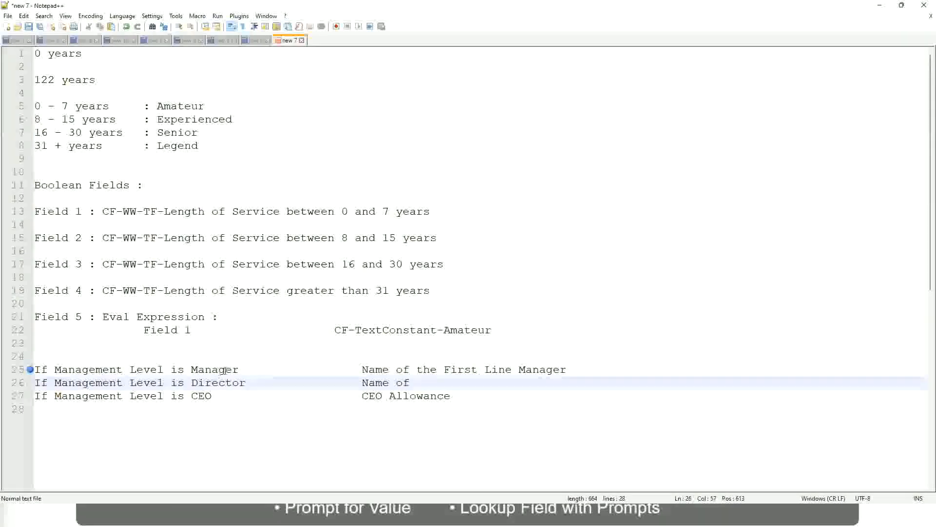
Step: Change "First" to "Second" in the Manager condition's result on line 25
double_click(459, 370)
type("Second")
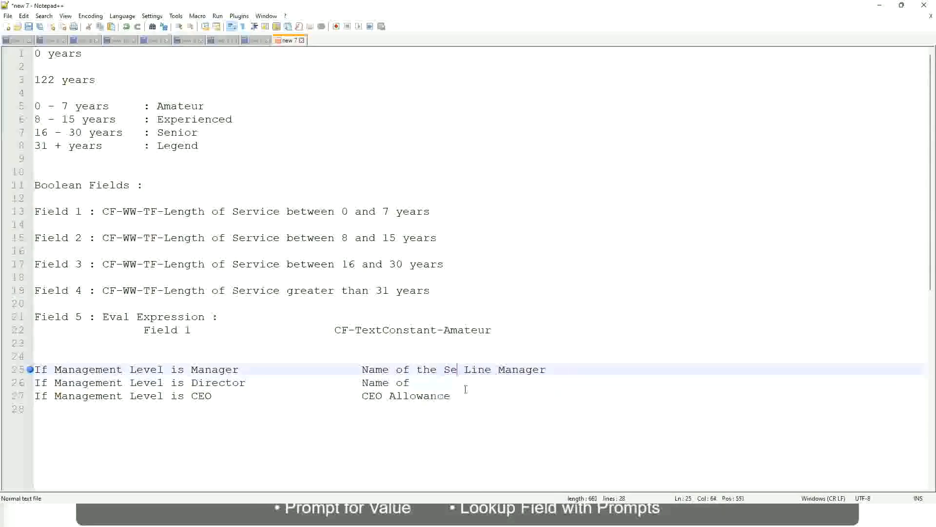
key("BackSpace")
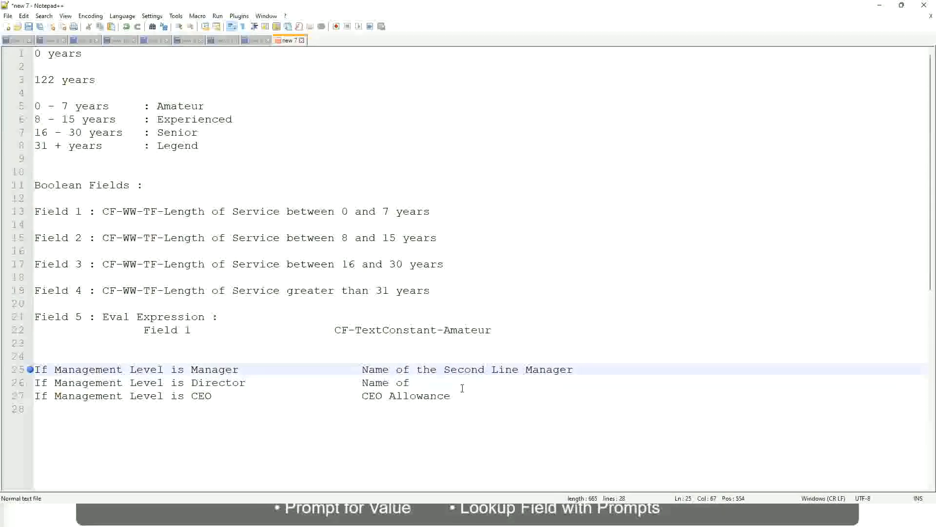
Step: Complete the Director condition's result on line 26 so it reads "Name of Manager"
left_click(425, 382)
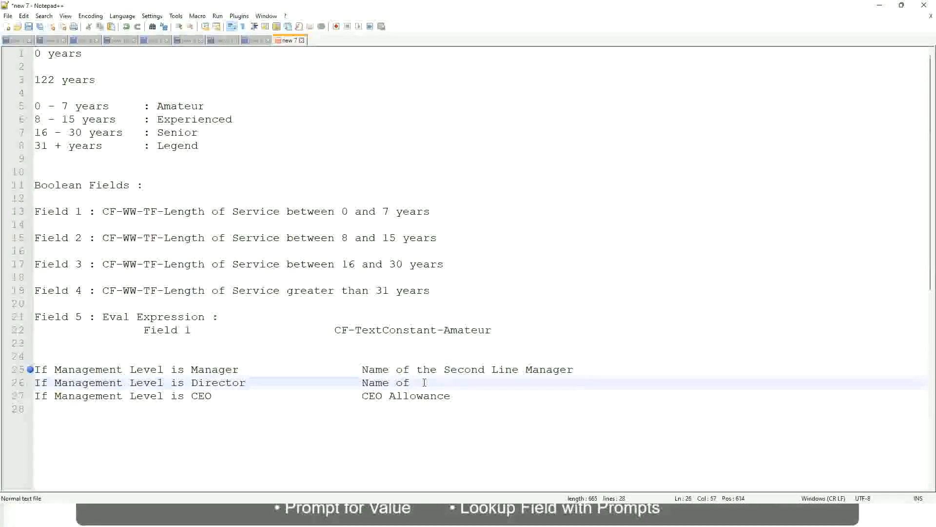
type("Manager")
left_click(229, 396)
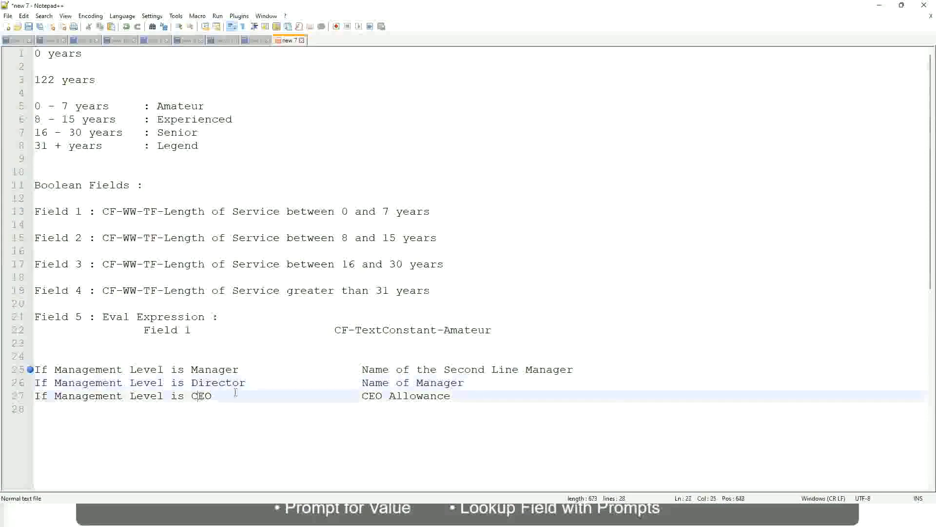
Step: Replace the "CEO Allowance" result of the CEO condition on line 27 with "name of CEO/Himself/Herself"
left_click_drag(362, 396, 463, 396)
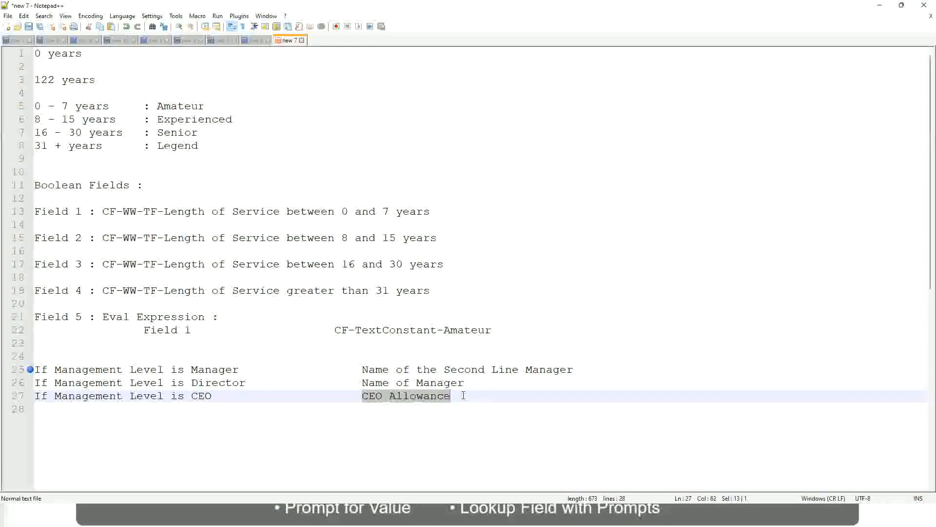
type("name of CEO")
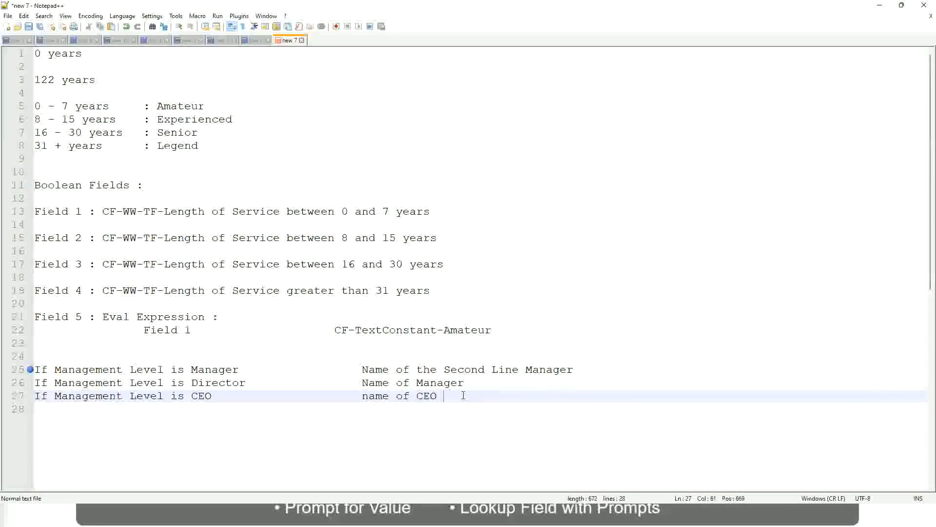
key("BackSpace")
type("/Himself/Herself")
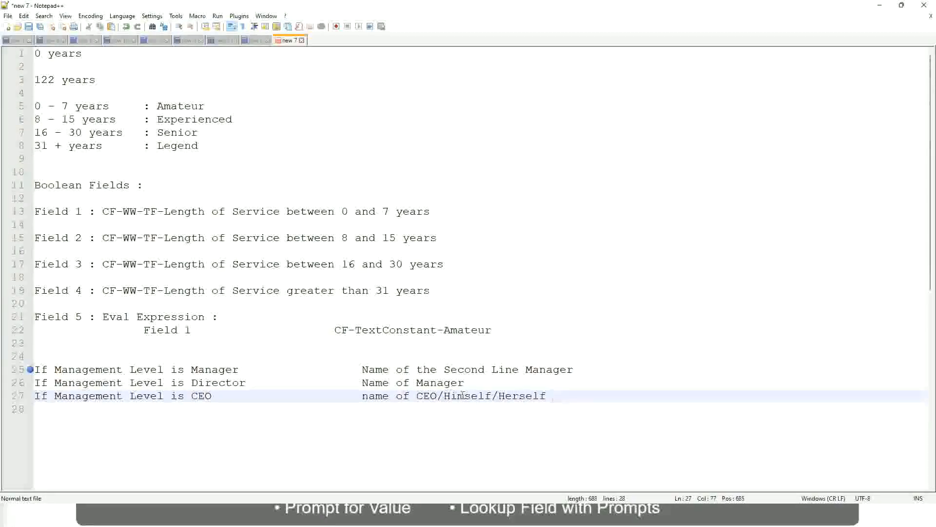
left_click(335, 396)
Step: Review the Manager, Director and CEO conditions on lines 25 to 27 together with the result each one returns
left_click(142, 370)
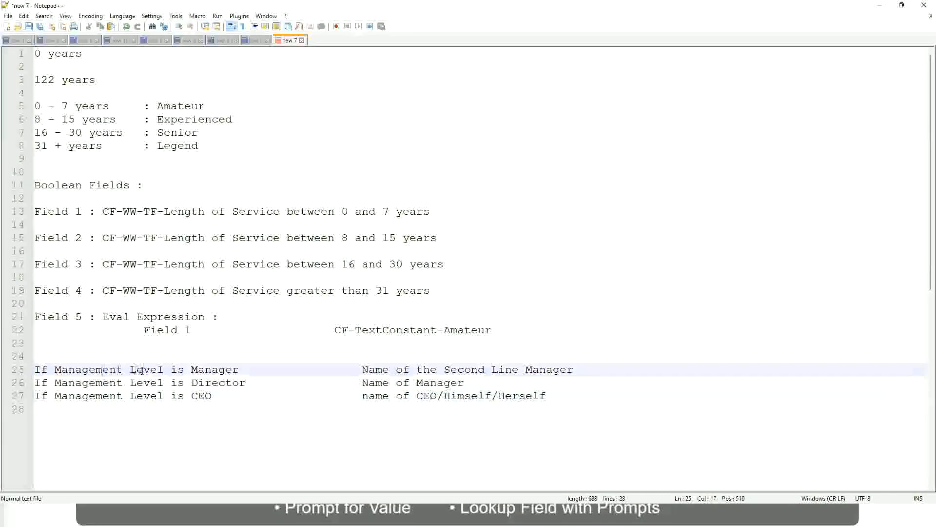
left_click(218, 369)
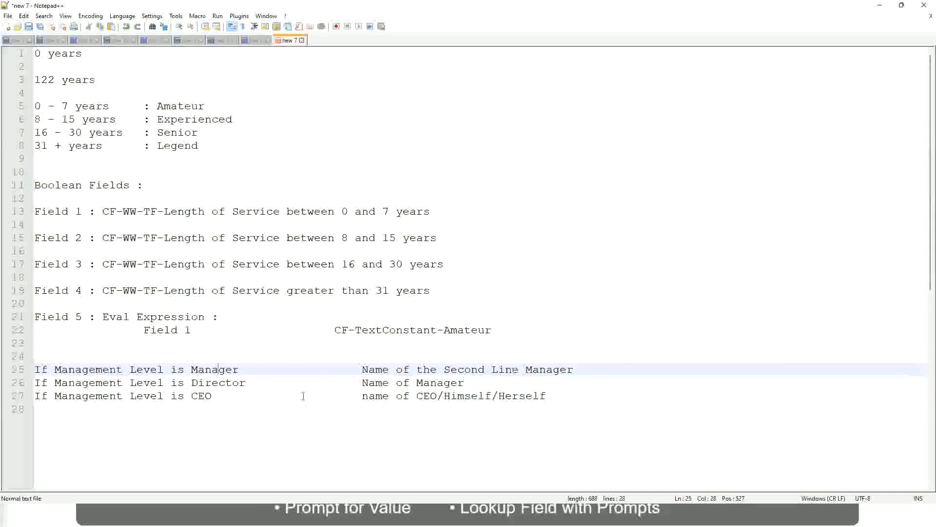
left_click(111, 384)
left_click(231, 381)
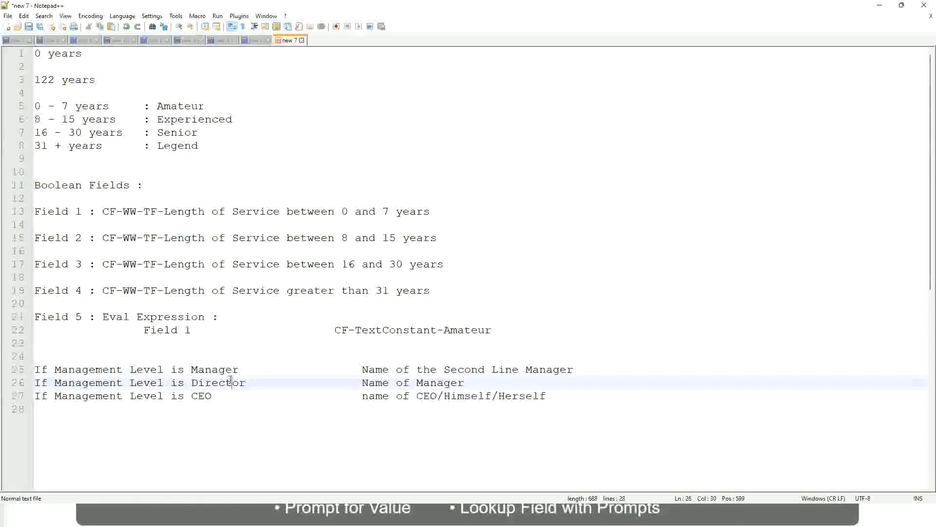
left_click(465, 383)
left_click(210, 383)
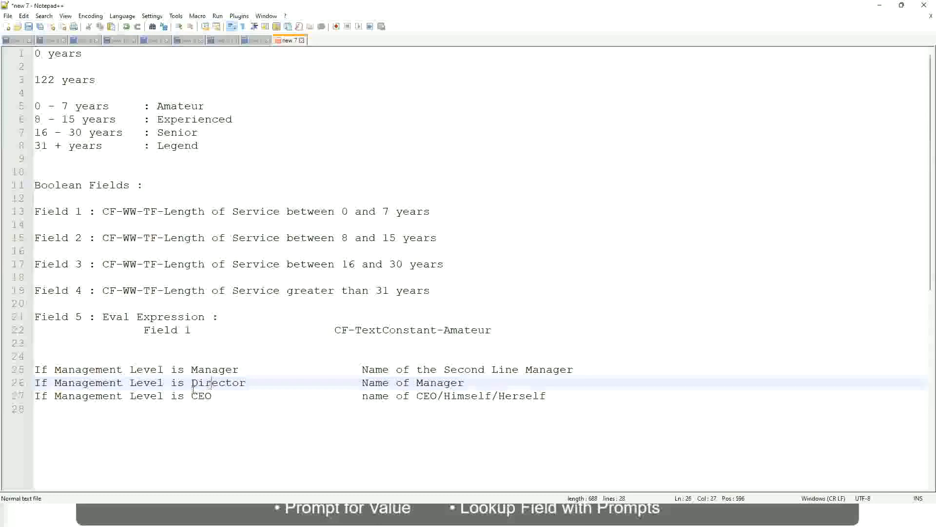
left_click(202, 396)
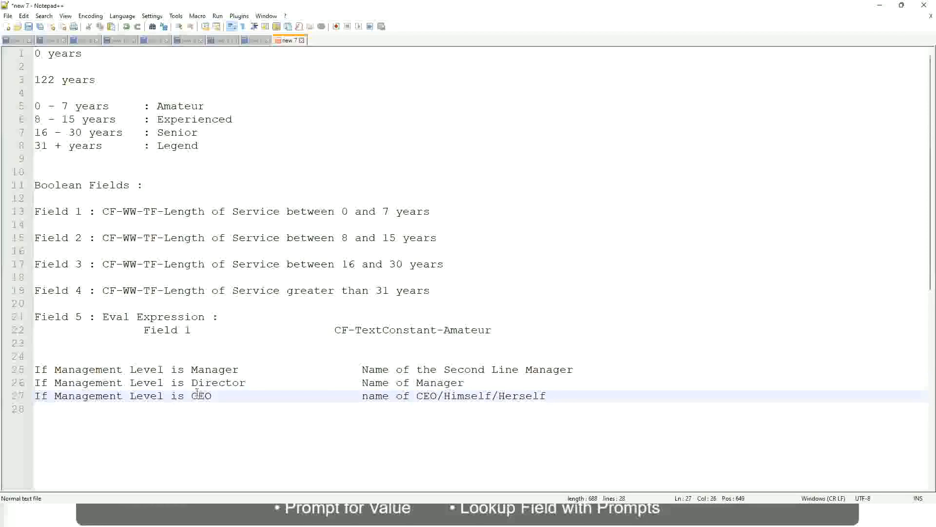
left_click(438, 397)
left_click(550, 396)
left_click_drag(556, 396, 30, 371)
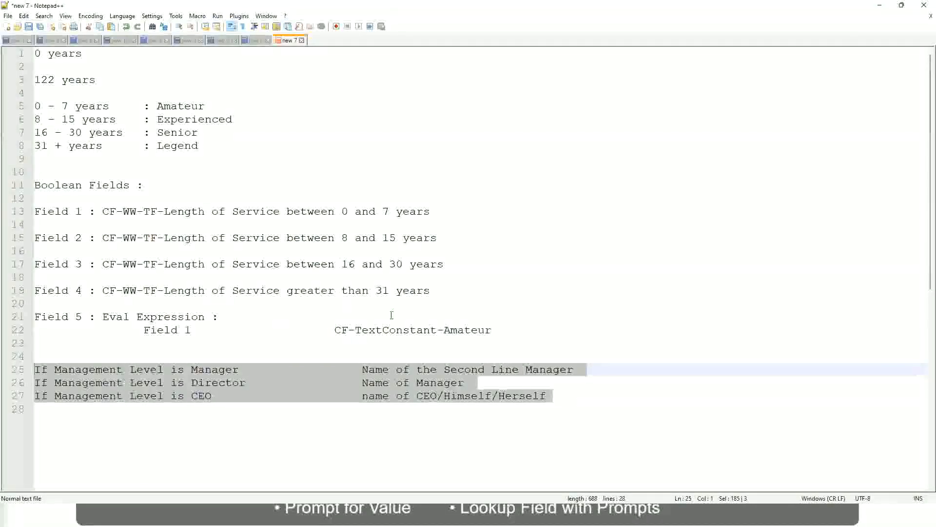
Step: Examine the Manager condition's result on line 25, focusing on the phrase "Name of the Second Line Manager"
left_click(395, 369)
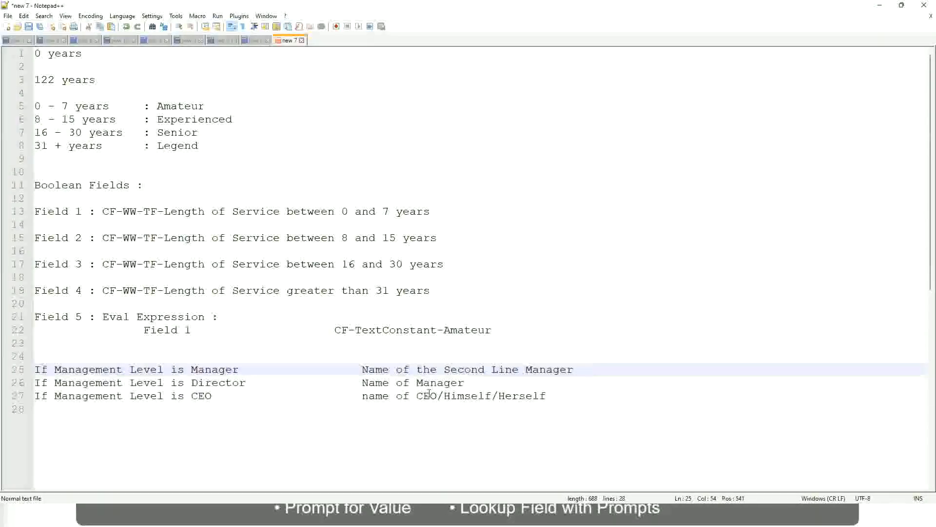
left_click(361, 369)
left_click_drag(361, 369, 574, 369)
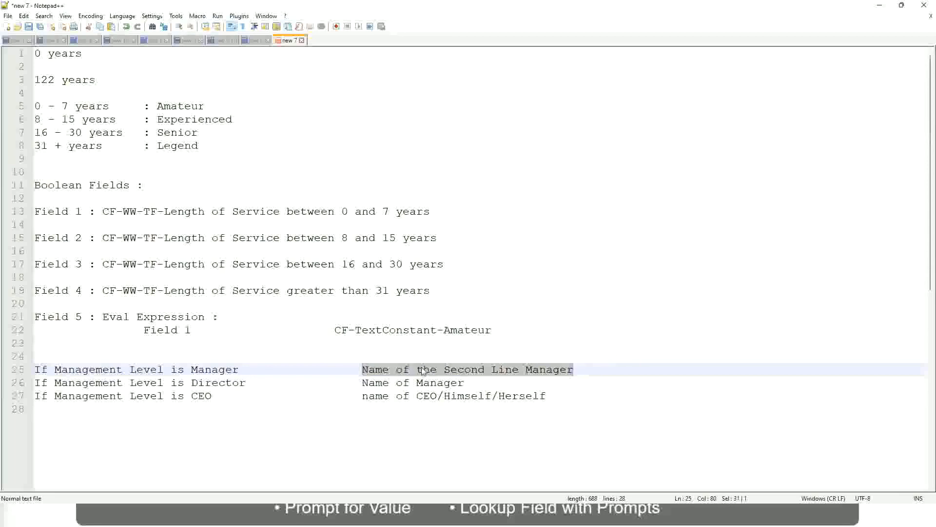
left_click(438, 374)
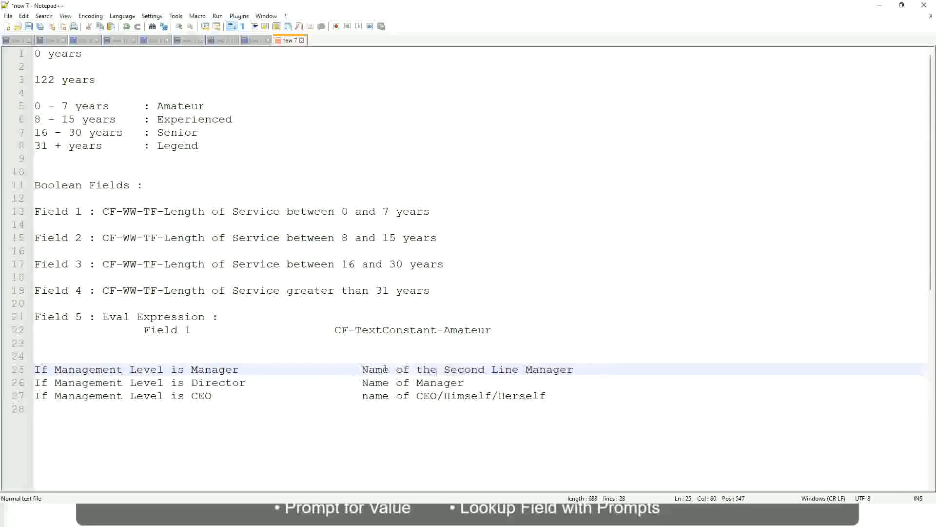
left_click_drag(362, 369, 576, 368)
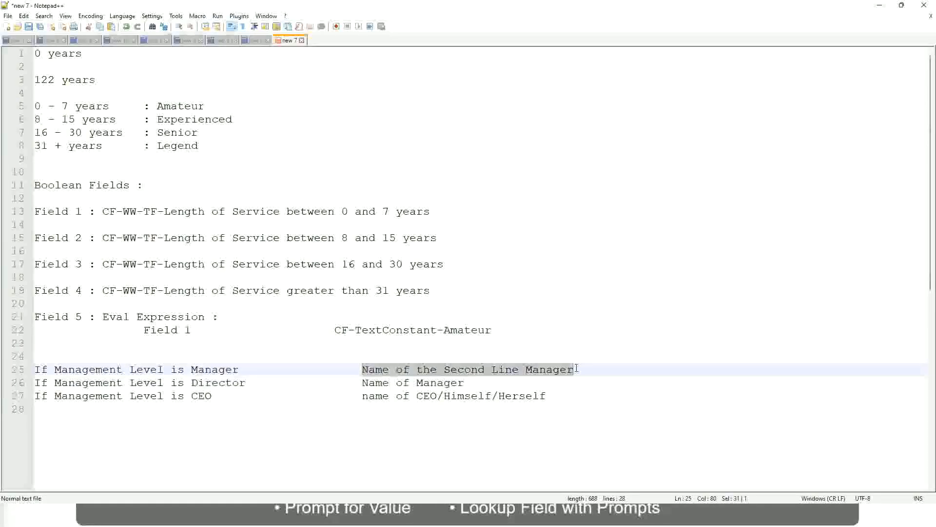
left_click(479, 372)
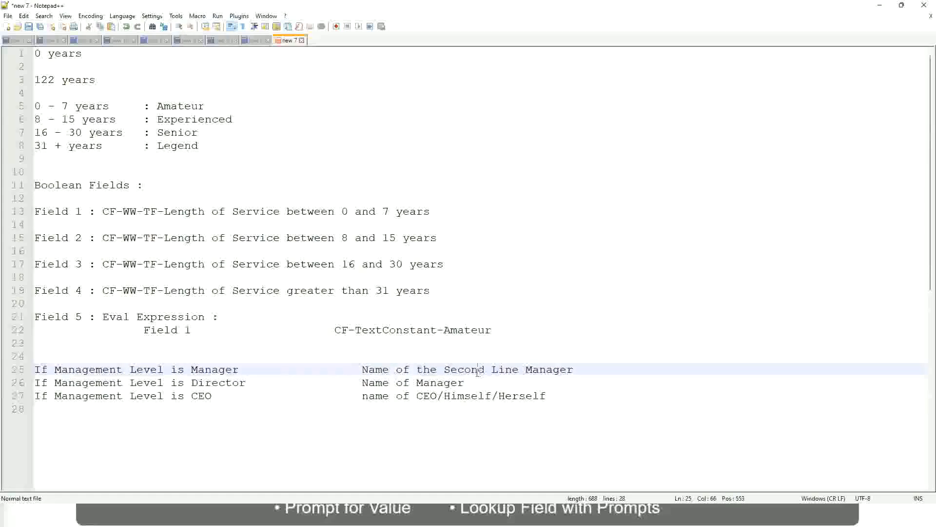
left_click(243, 369)
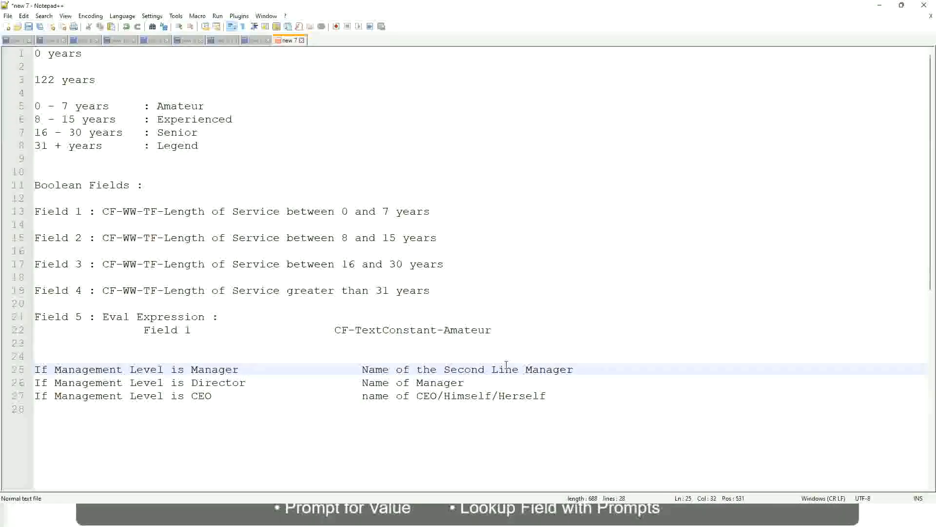
left_click(480, 369)
left_click_drag(515, 369, 522, 369)
left_click(588, 367)
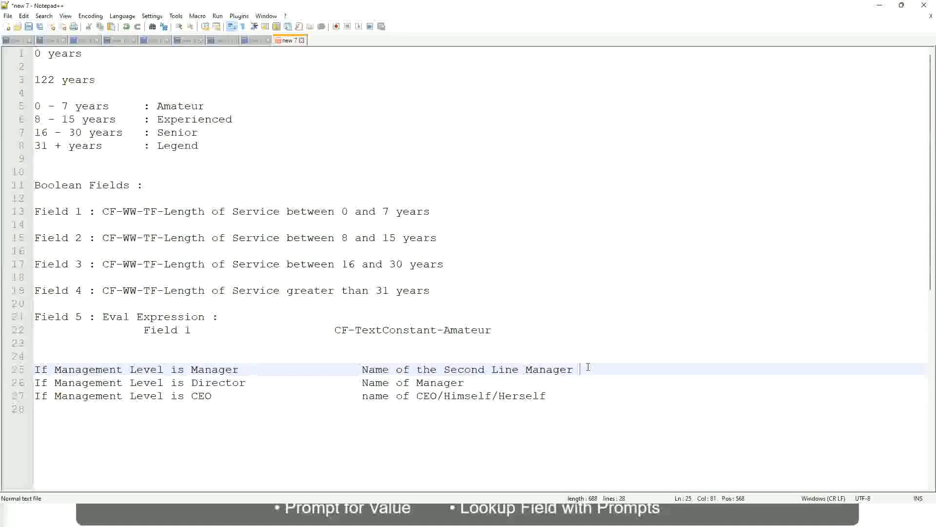
left_click(553, 363)
Step: Compare the experience band labels on lines 5 to 8 with the management level results on lines 25 to 27
double_click(180, 106)
double_click(184, 119)
double_click(179, 133)
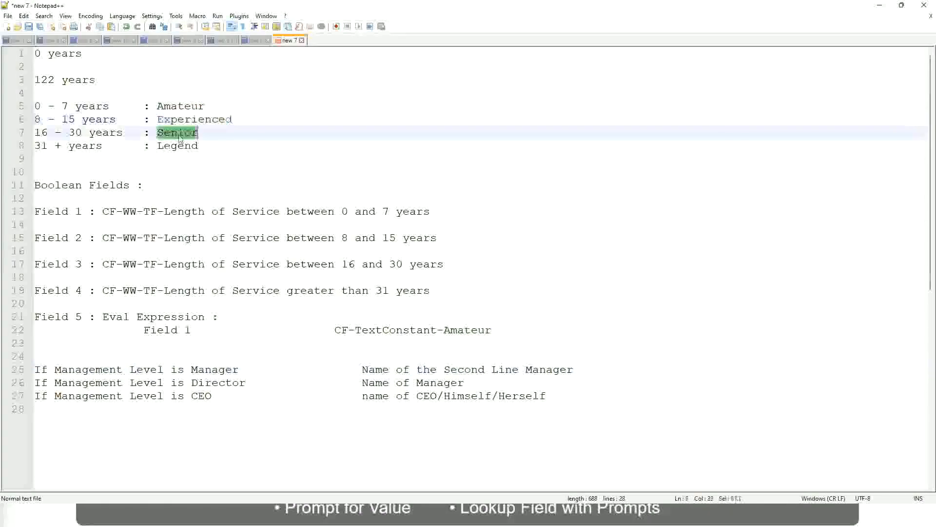
left_click(178, 145)
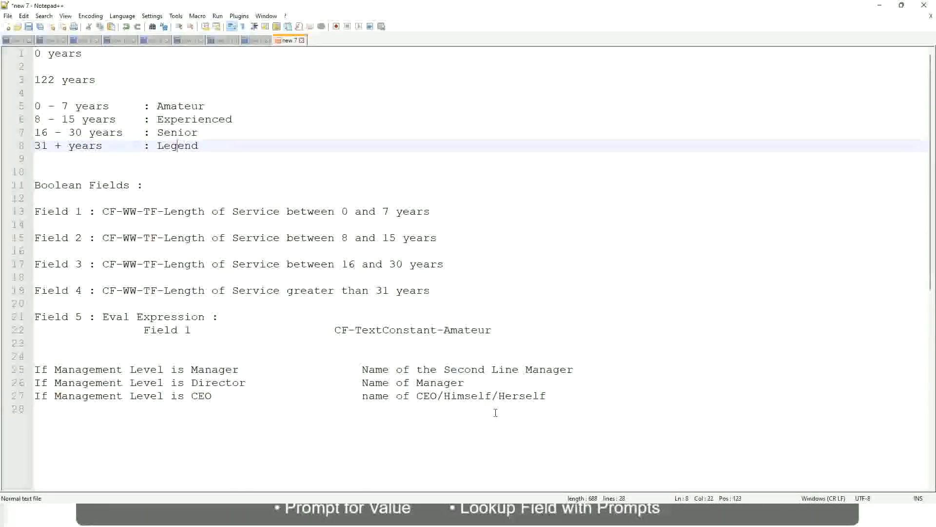
left_click(480, 396)
left_click(451, 384)
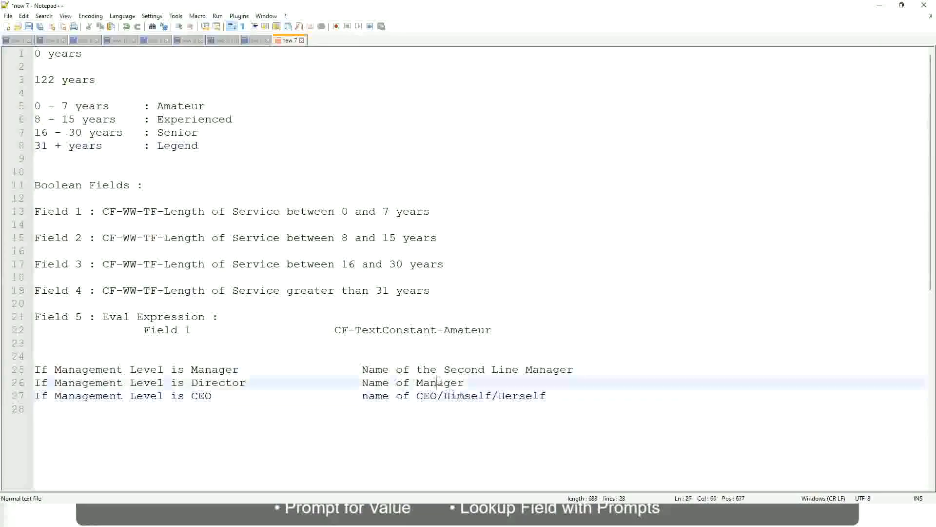
left_click(450, 370)
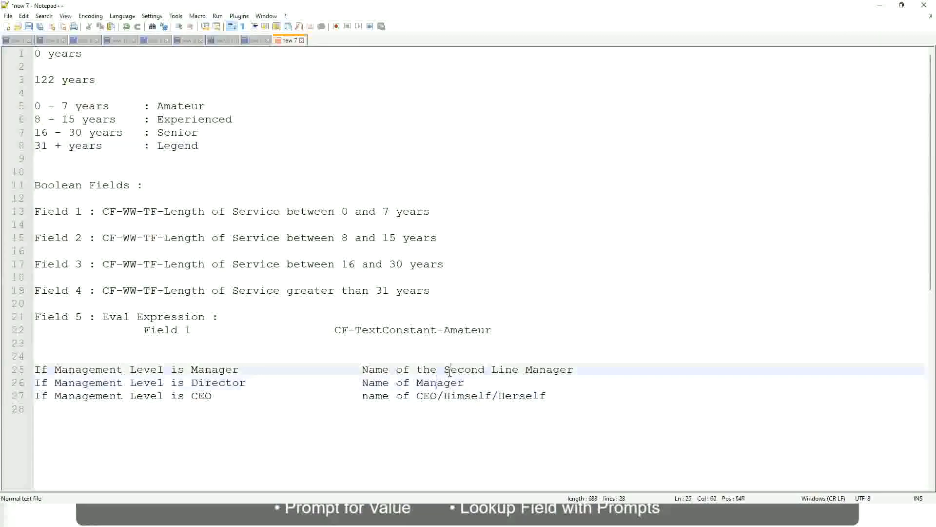
left_click(253, 384)
Step: Switch to Workday, copy the field name "CF-WW-LRB-Identify Experience Bands from years of Service" and finish the save confirmation
key("alt+Tab")
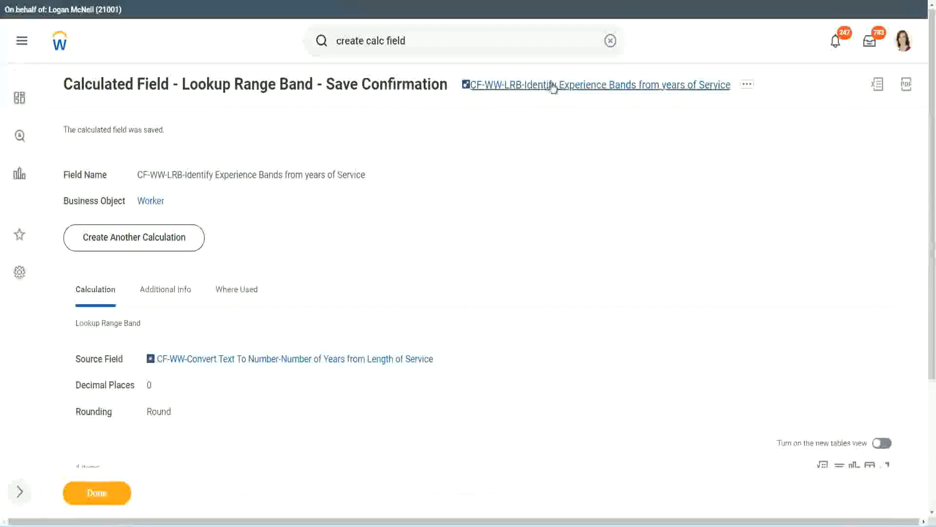
right_click(550, 91)
left_click(580, 147)
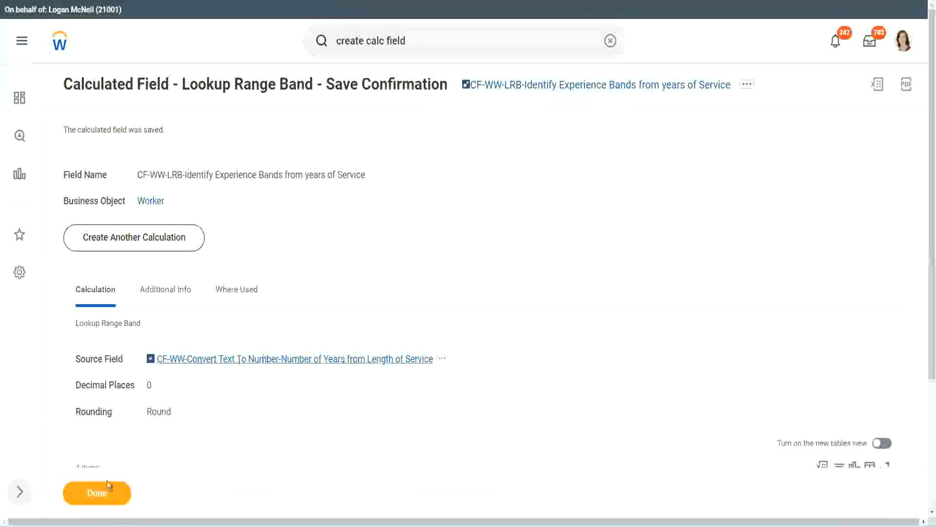
left_click(95, 495)
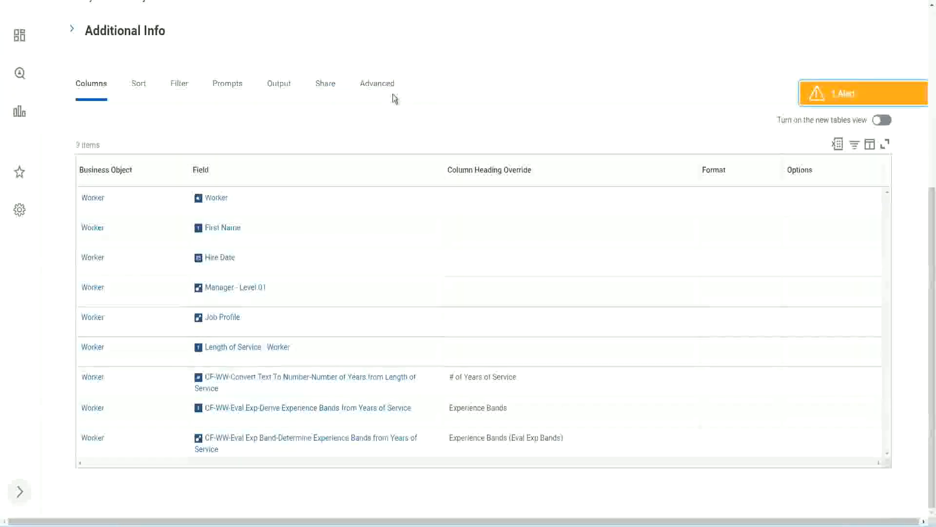
Step: Open the custom report WW Employee Details for editing
scroll(398, 102, "up", 6)
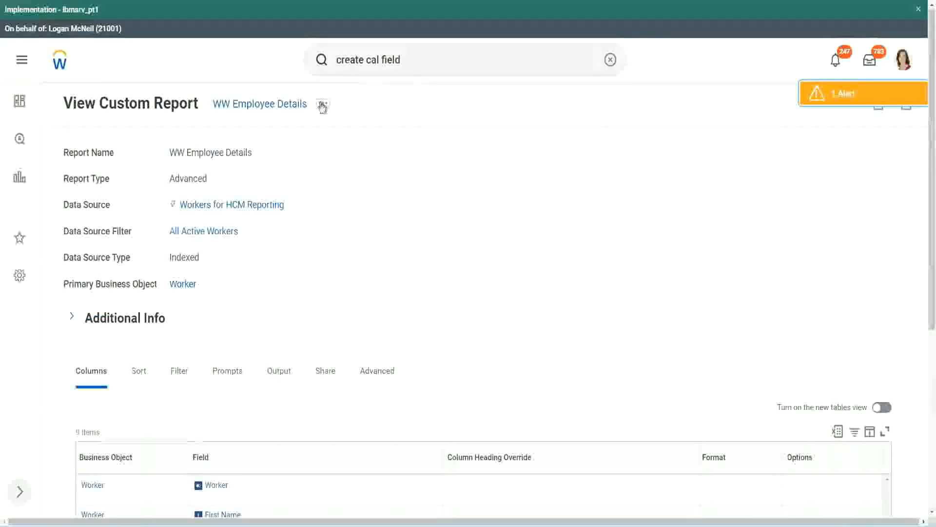
left_click(323, 106)
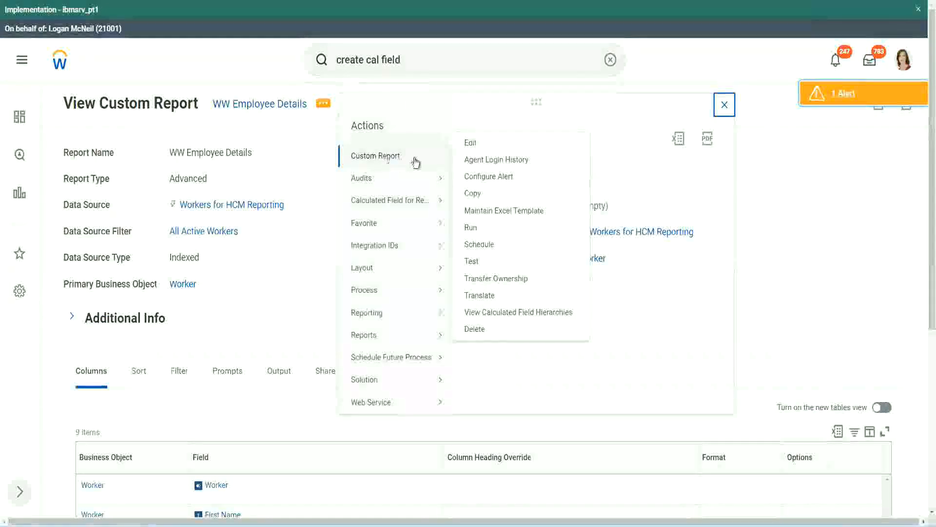
left_click(476, 144)
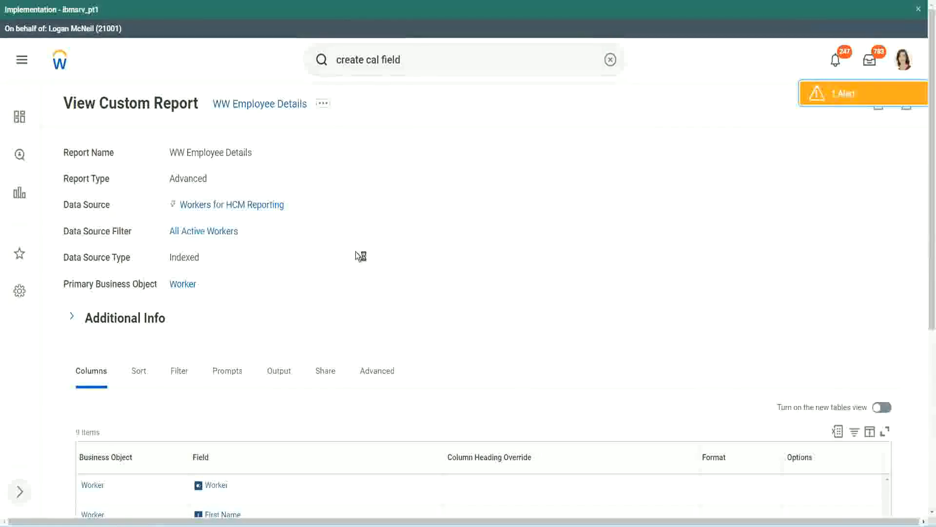
Step: Add a Worker column after the last report column using the field CF-WW-LRB-Identify Experience Bands from years of Service
scroll(358, 256, "down", 5)
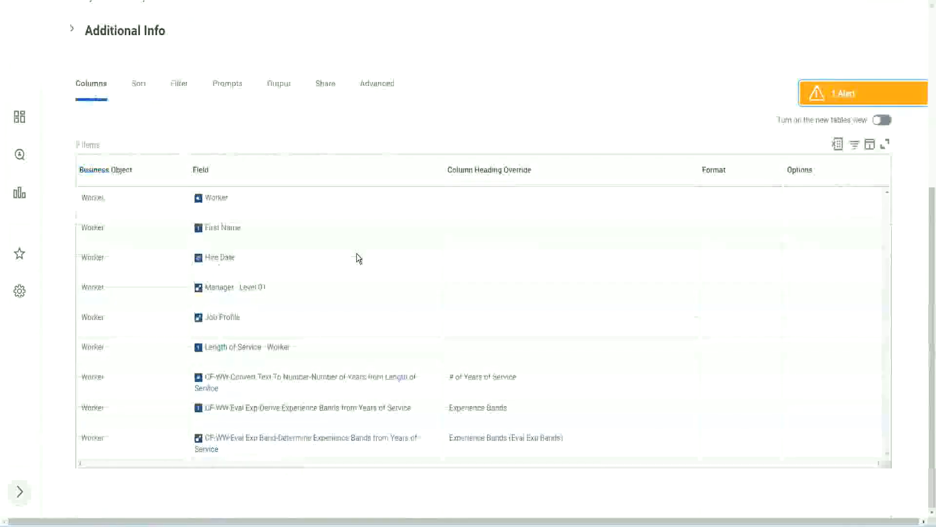
scroll(351, 272, "down", 8)
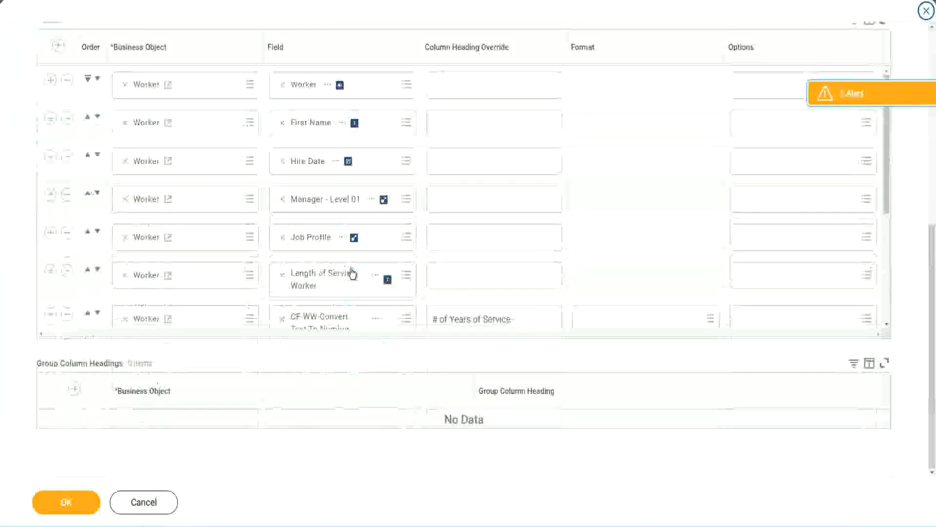
scroll(215, 281, "down", 5)
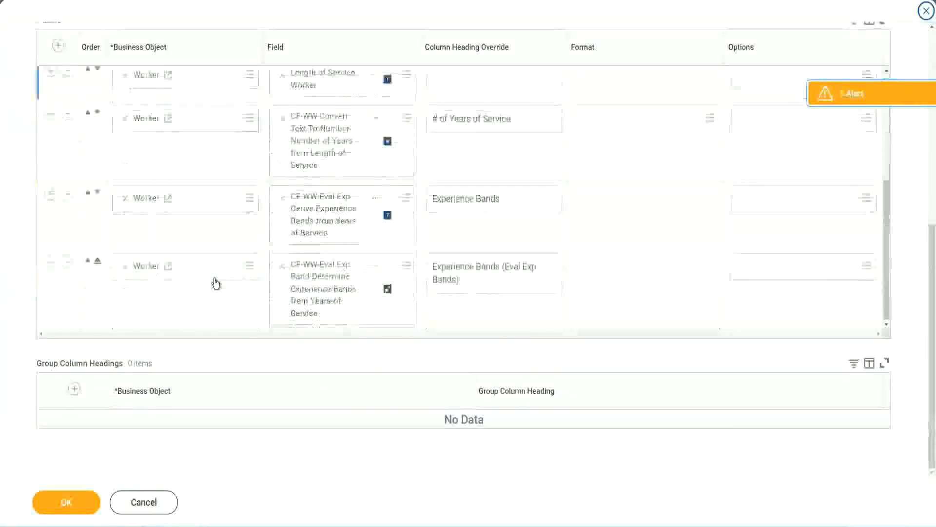
left_click(50, 263)
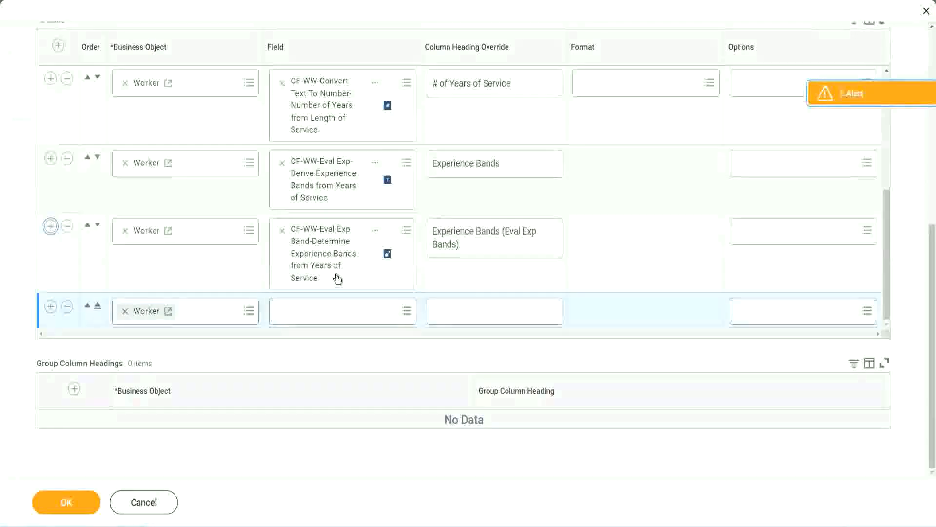
left_click(317, 311)
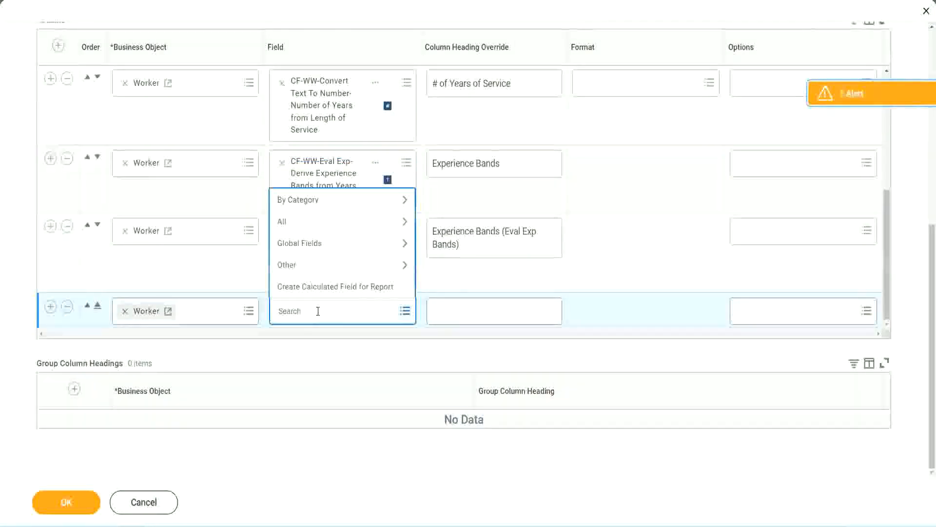
key("ctrl+v")
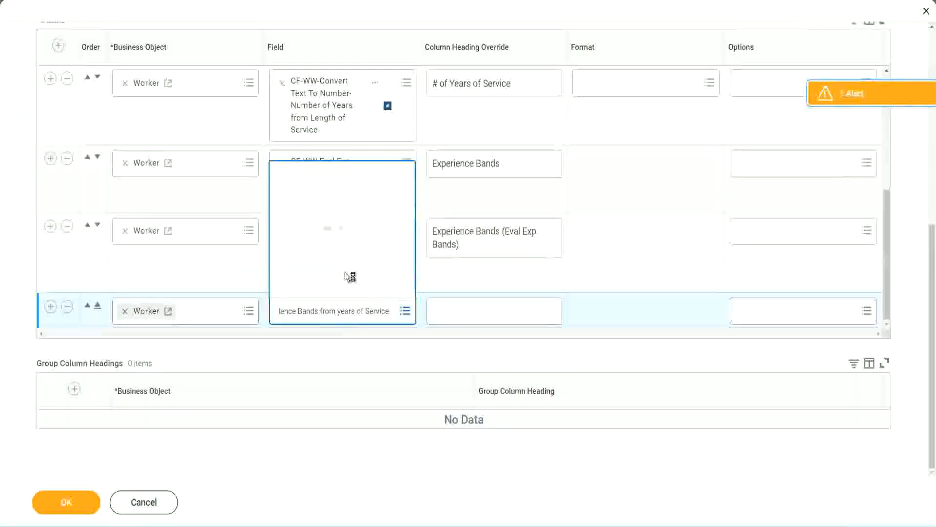
Step: Override the new lookup range band column's heading with "Experience Bands (LRB)" and save the report definition
left_click(467, 285)
type("Ex")
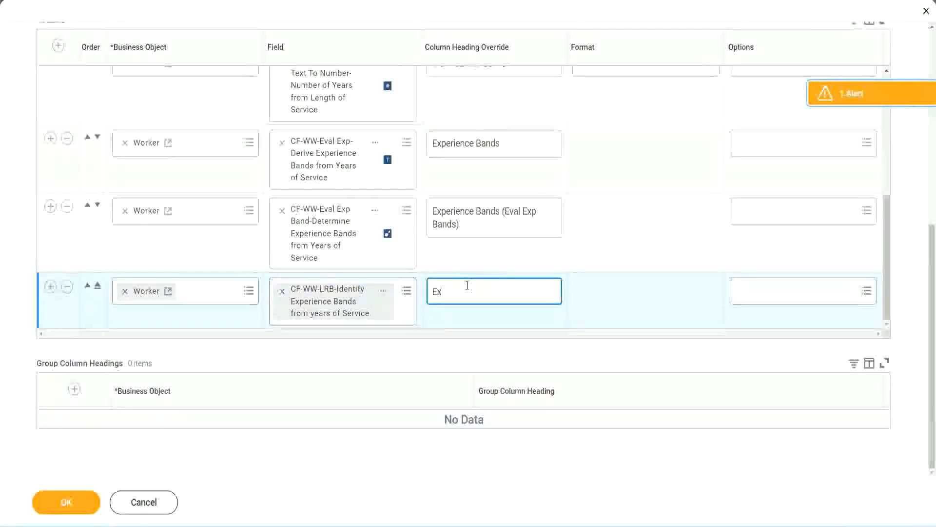
type("perienc")
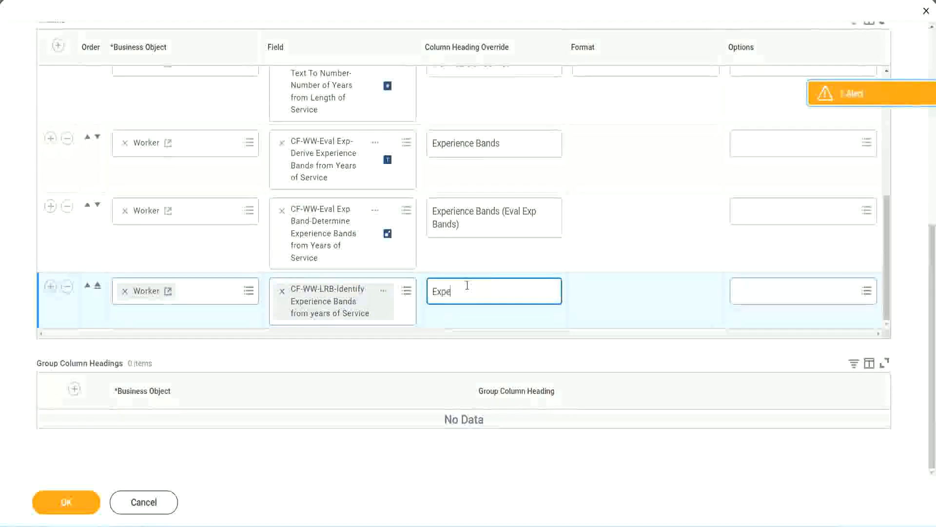
key("BackSpace")
key("BackSpace")
key("BackSpace")
key("BackSpace")
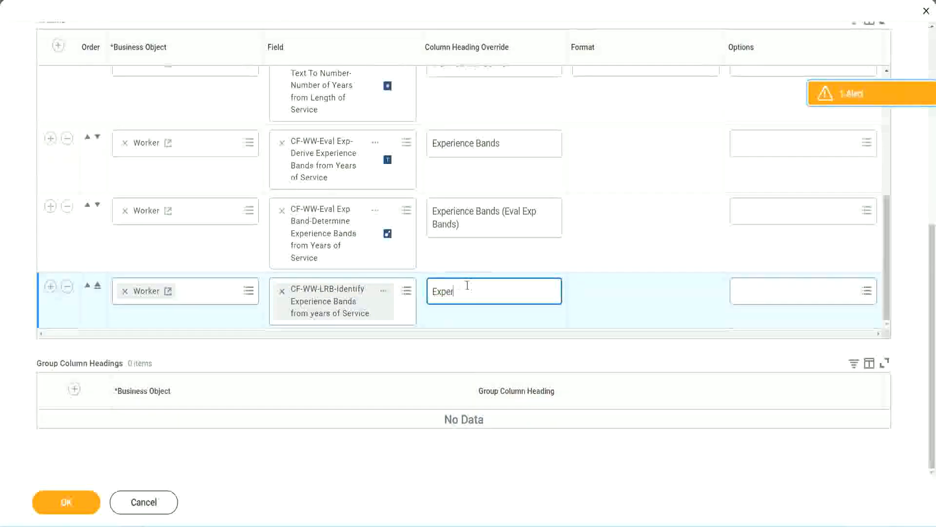
type("ience Band")
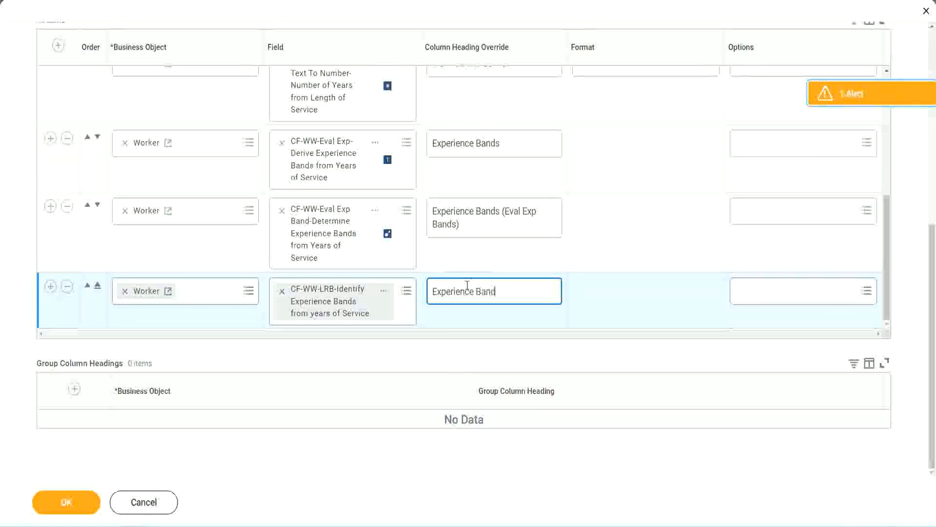
type("s (LRB)")
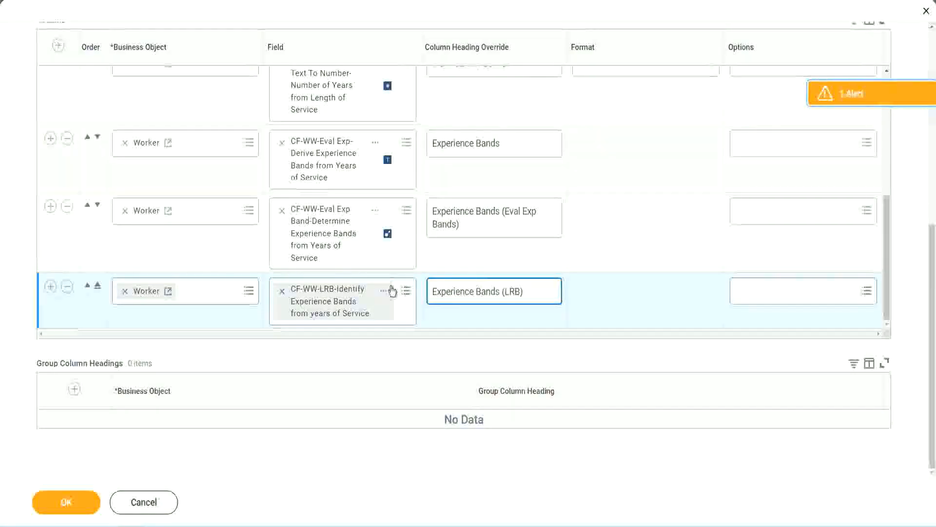
left_click(72, 508)
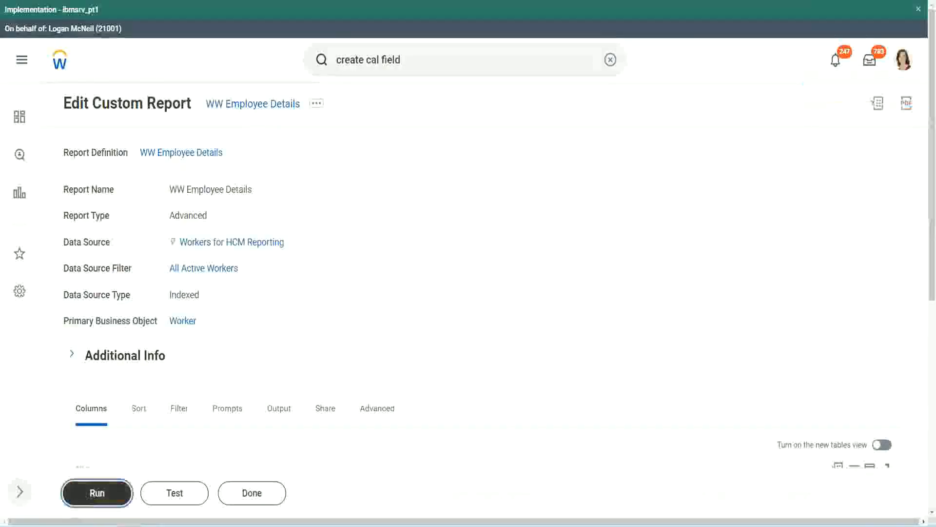
Step: Run the WW Employee Details report with all worker type prompts blank and compare its three experience band columns across the workers
left_click(97, 493)
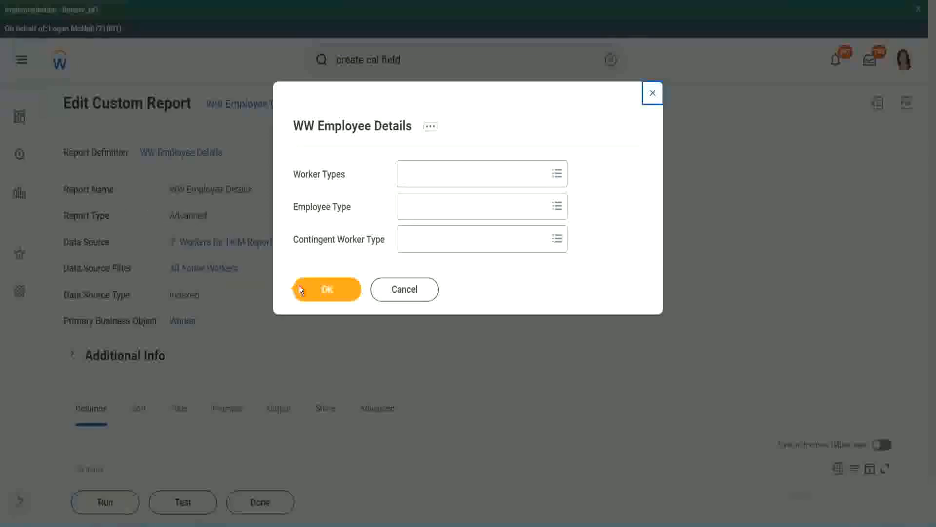
left_click(332, 291)
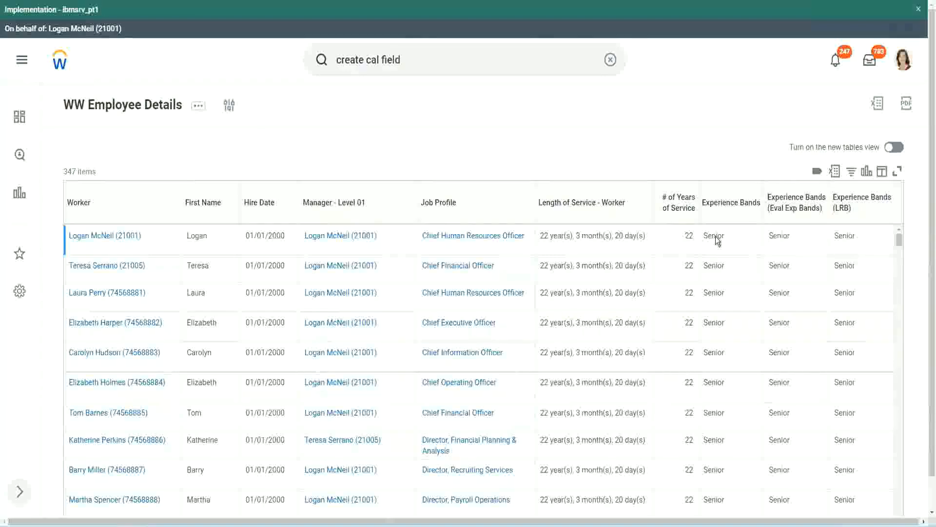
double_click(717, 236)
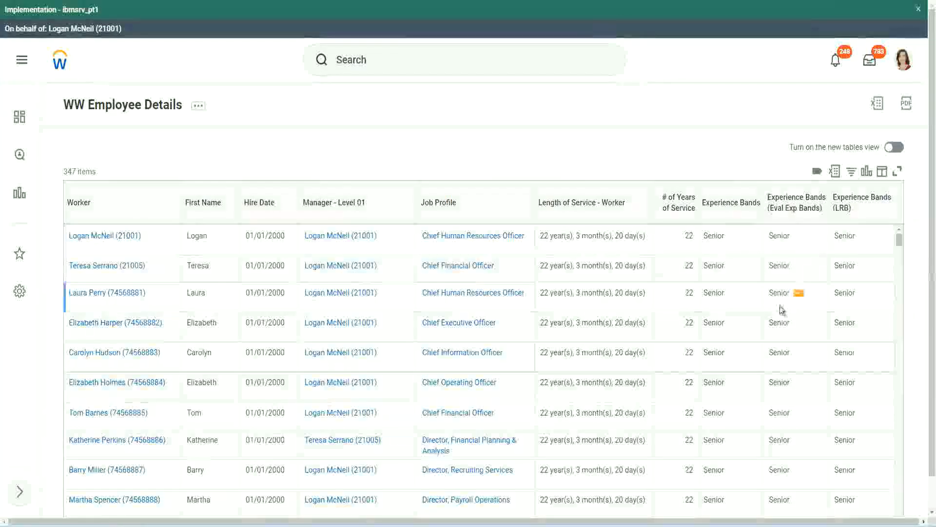
scroll(779, 307, "down", 10)
scroll(776, 334, "down", 3)
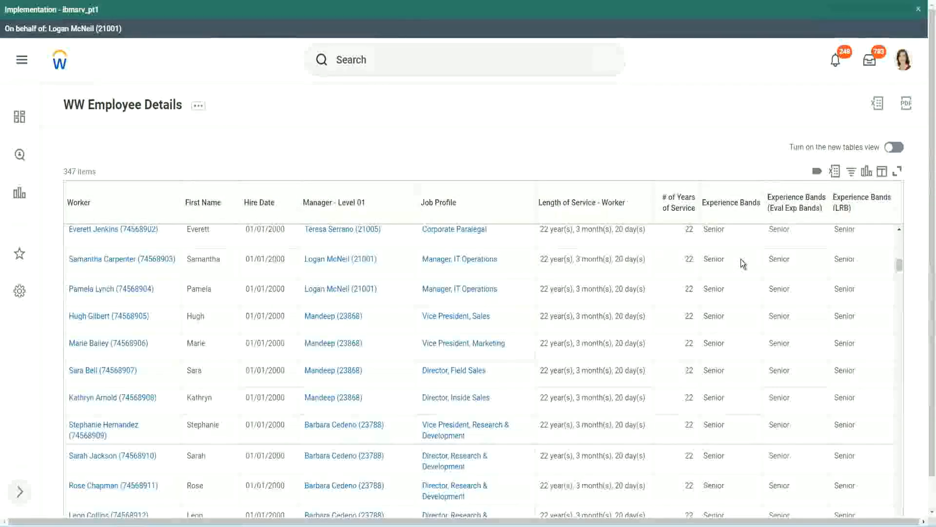
scroll(736, 400, "down", 3)
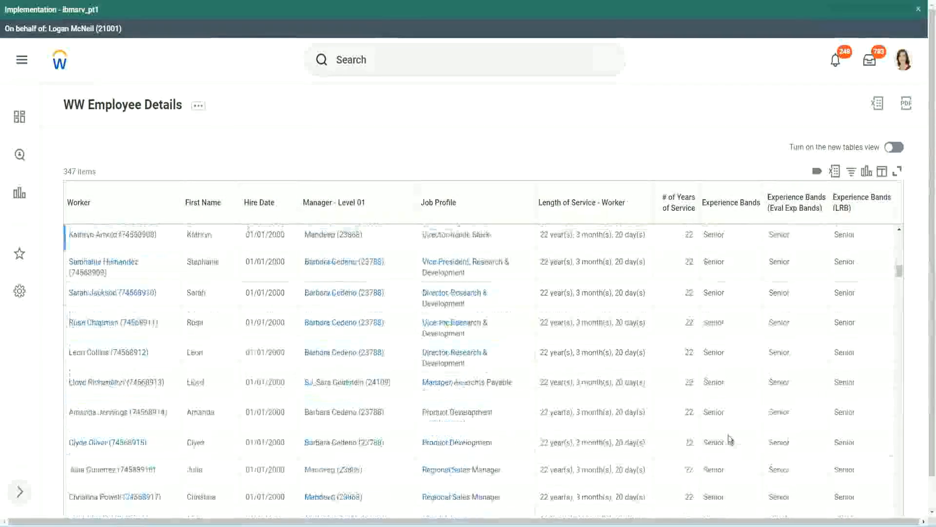
scroll(733, 346, "down", 1)
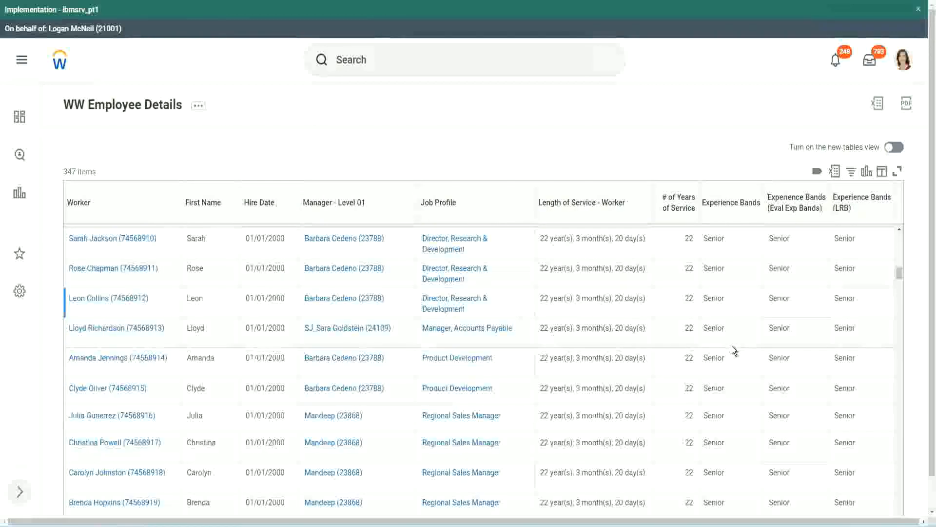